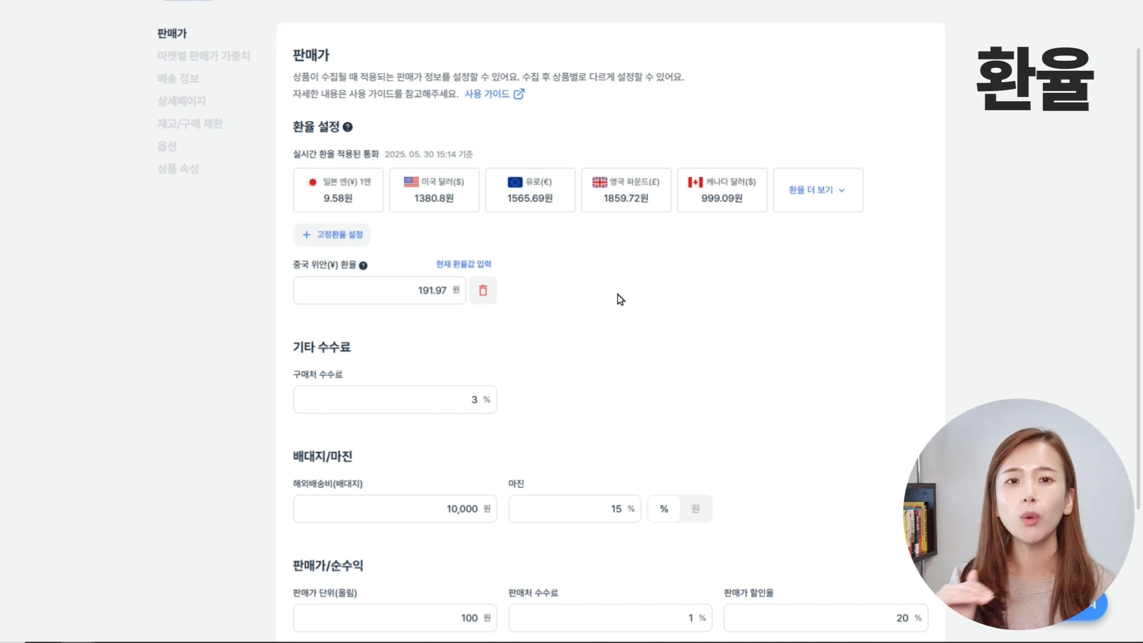
Step: Set the fixed exchange rate for the Chinese yuan (중국 위안) to 195 won
drag(417, 290, 434, 290)
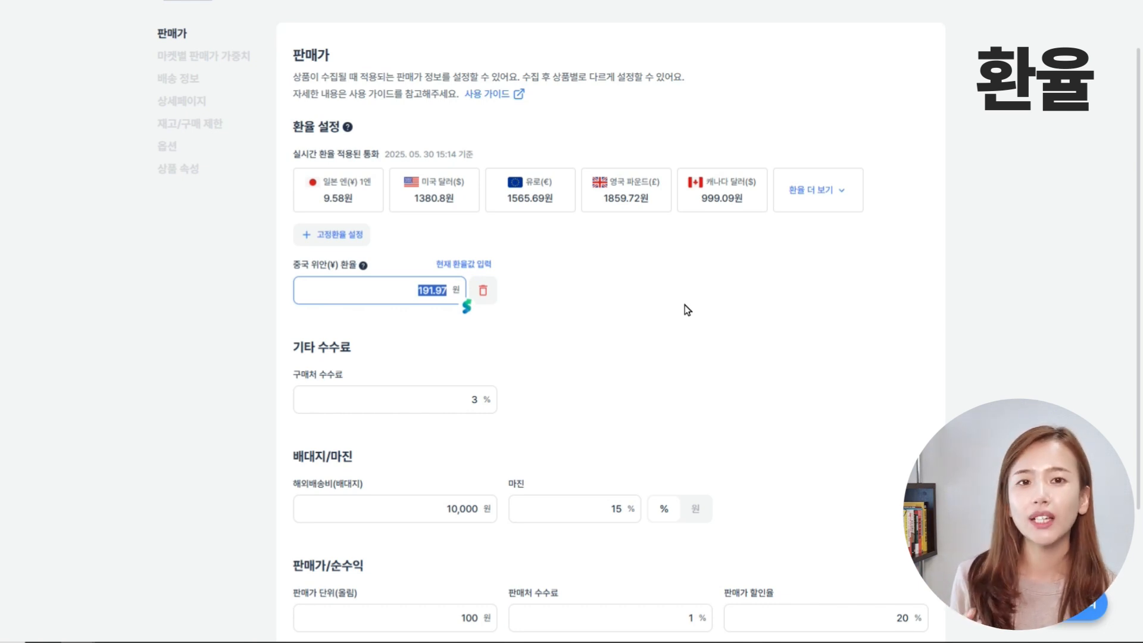
text(194)
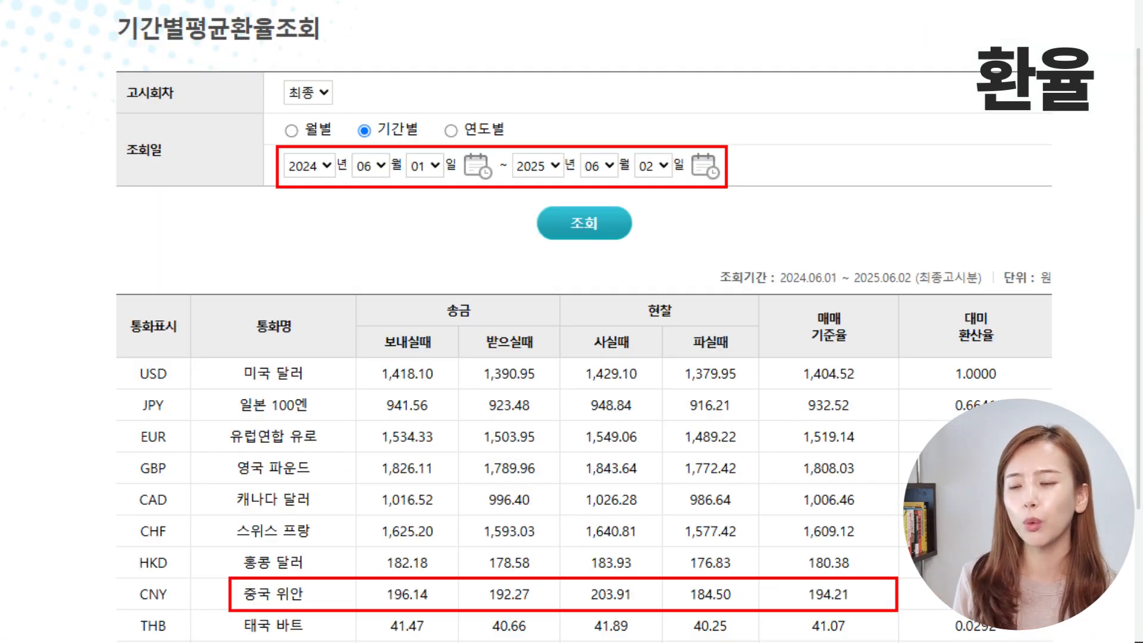
text(195)
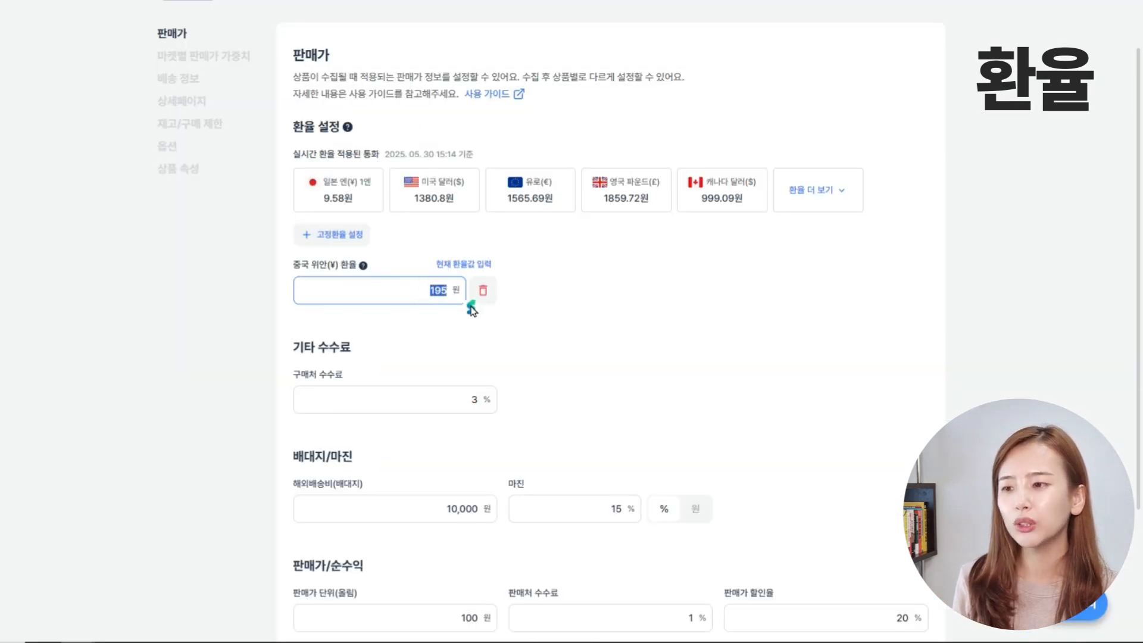
click(667, 307)
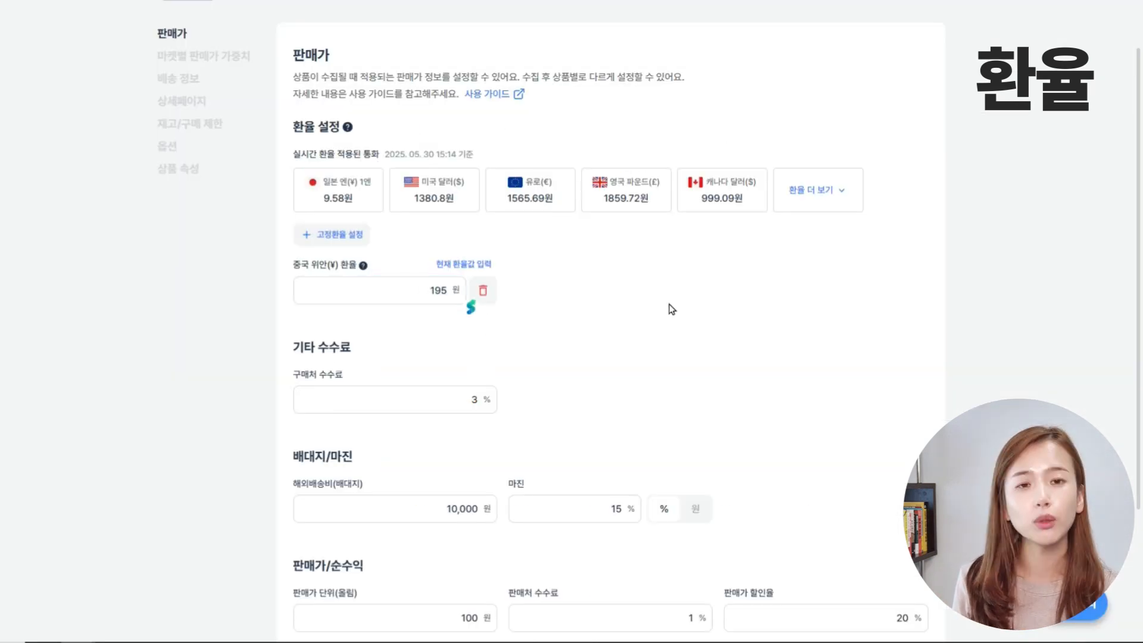
Step: Review the 구매처 수수료, 해외배송비(배대지) and 마진 settings in the selling price section
scroll(772, 359, down, 3)
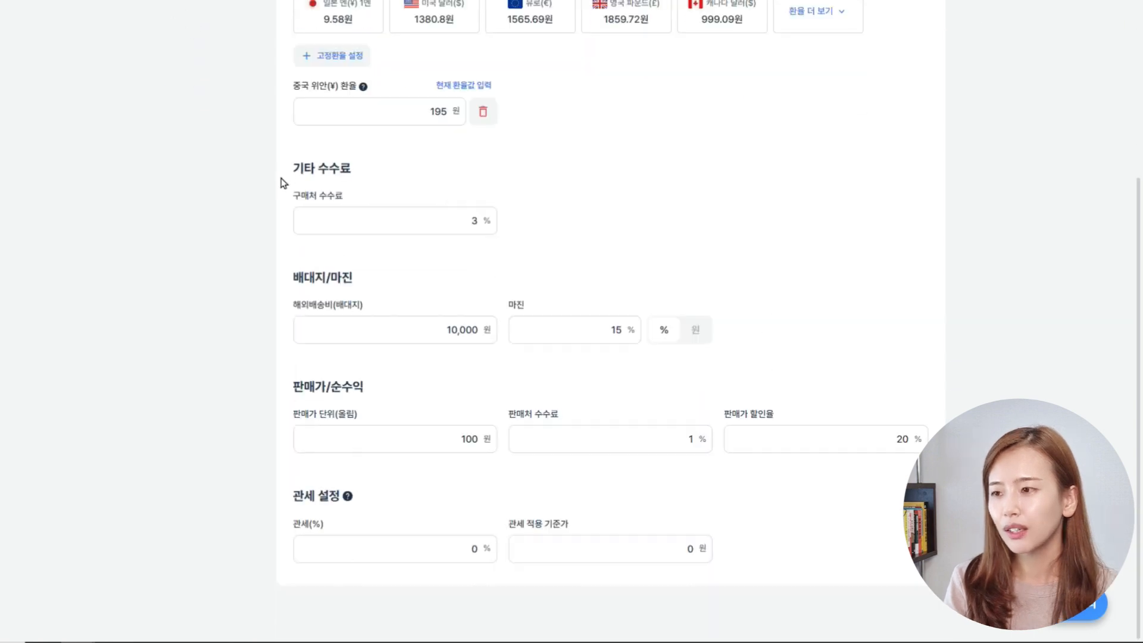
drag(281, 178, 350, 188)
click(651, 176)
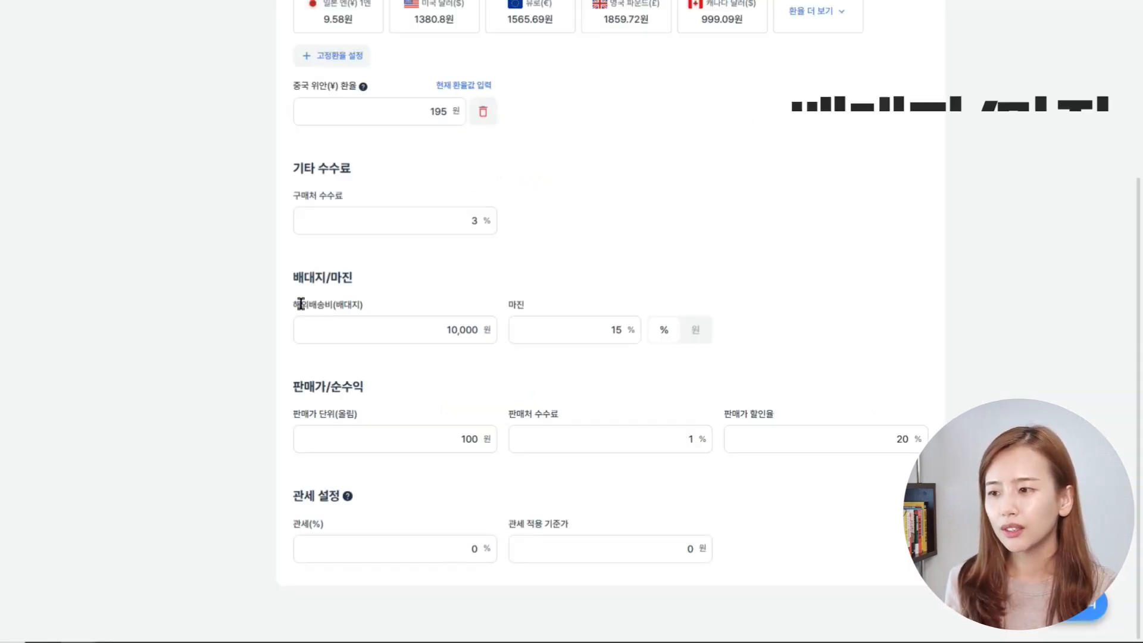
drag(143, 359, 218, 359)
drag(332, 306, 365, 307)
drag(442, 332, 489, 329)
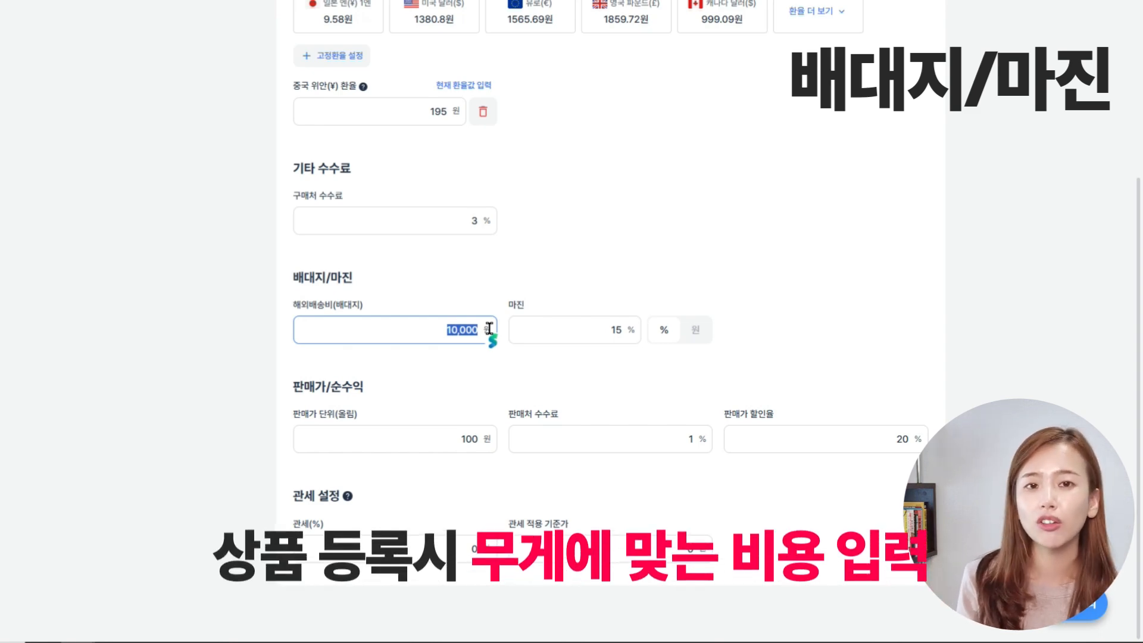
click(600, 325)
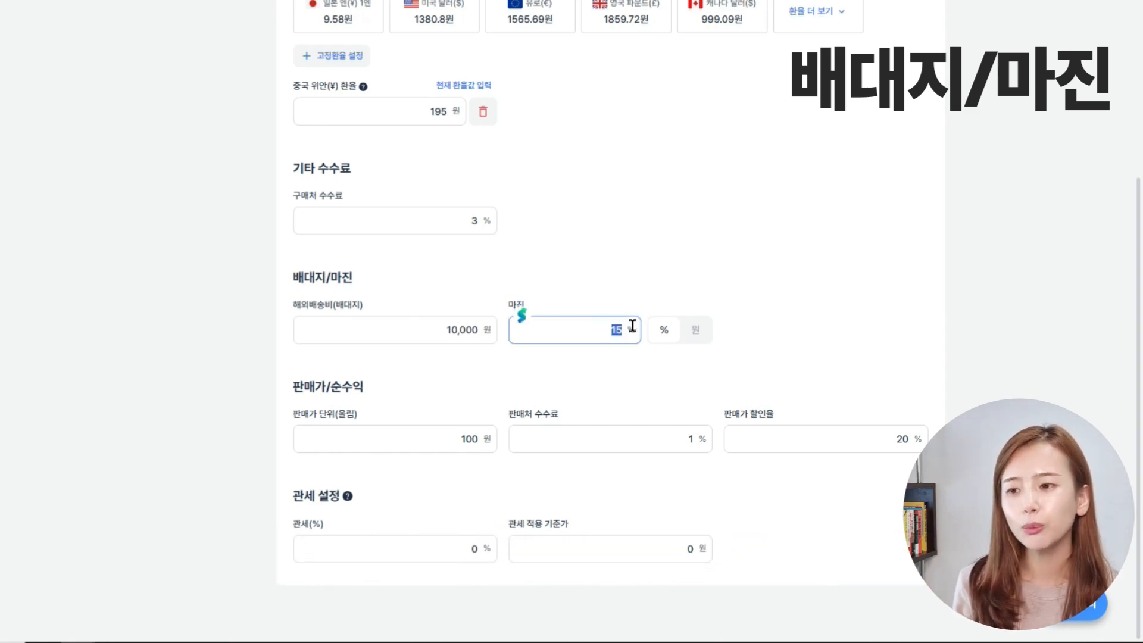
click(782, 342)
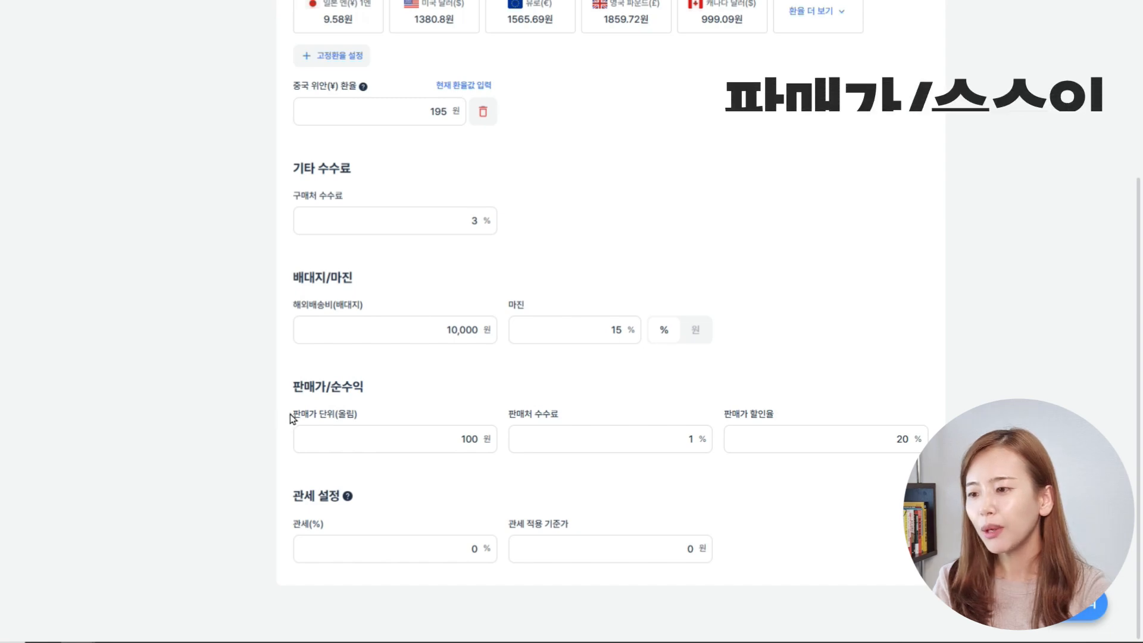
Step: Review the 판매가 단위(올림) and 판매처 수수료 values under 판매가/순수익
drag(292, 417, 393, 421)
double_click(470, 439)
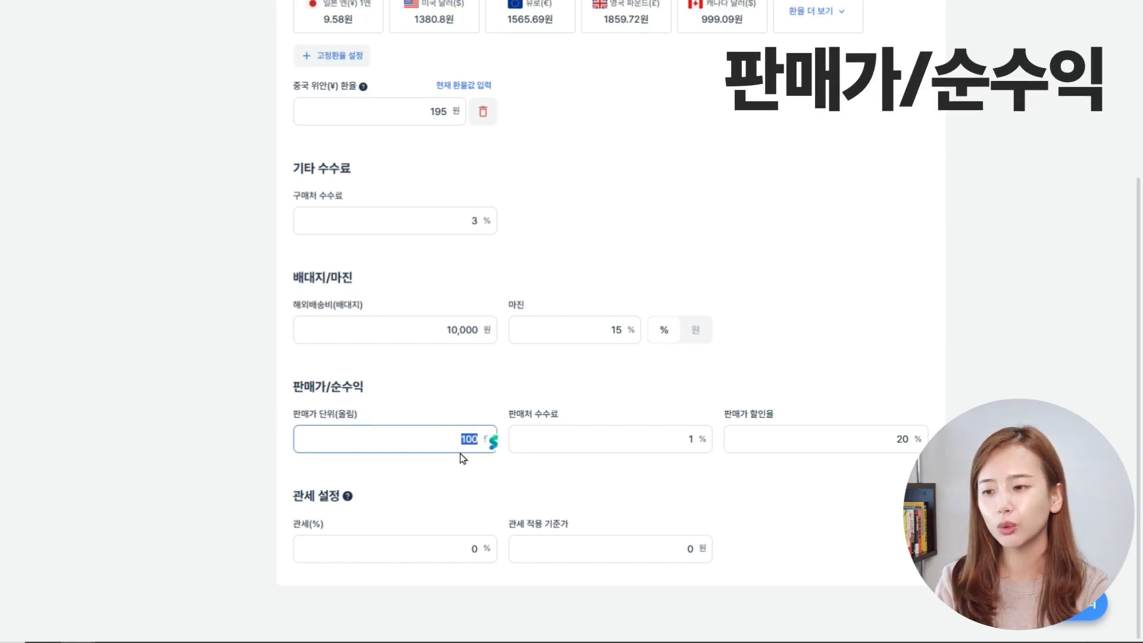
click(575, 506)
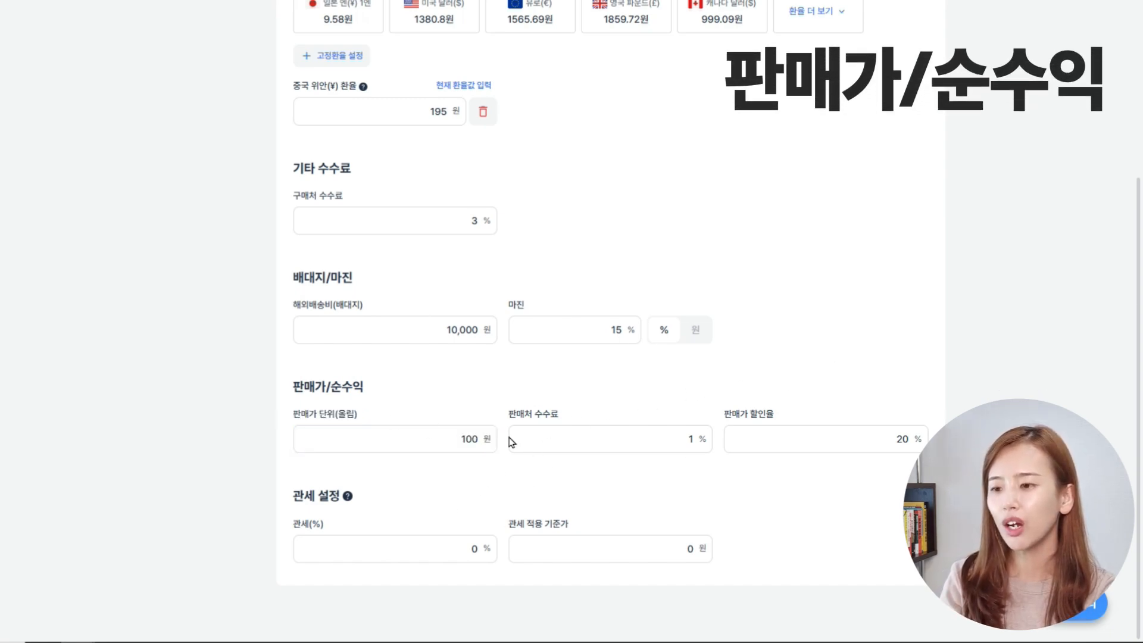
drag(507, 413, 578, 416)
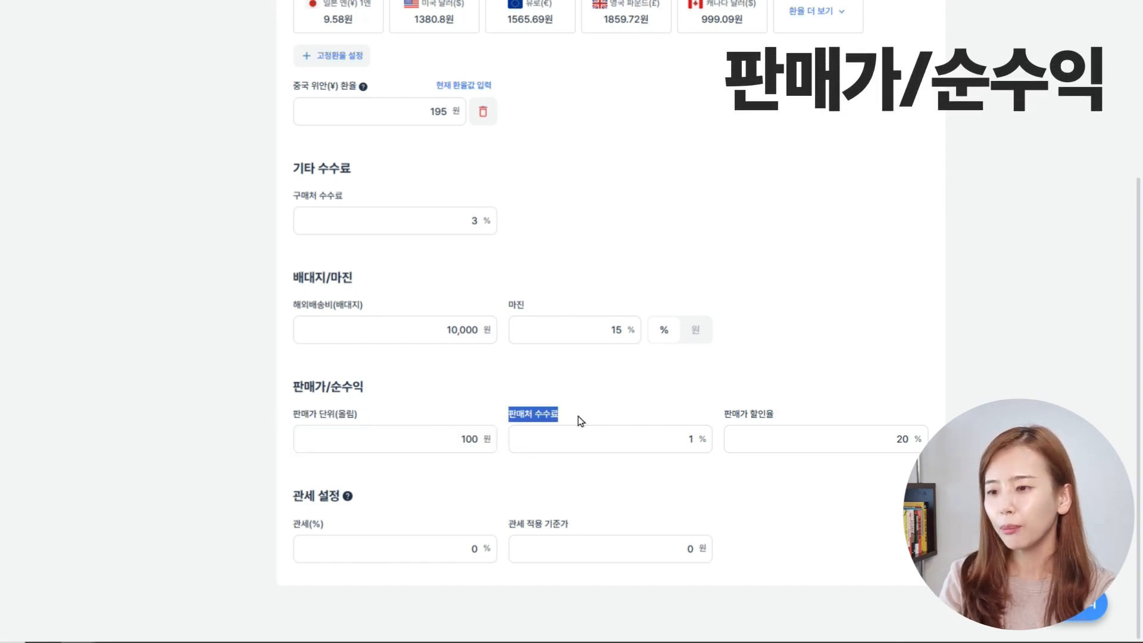
double_click(679, 438)
click(809, 481)
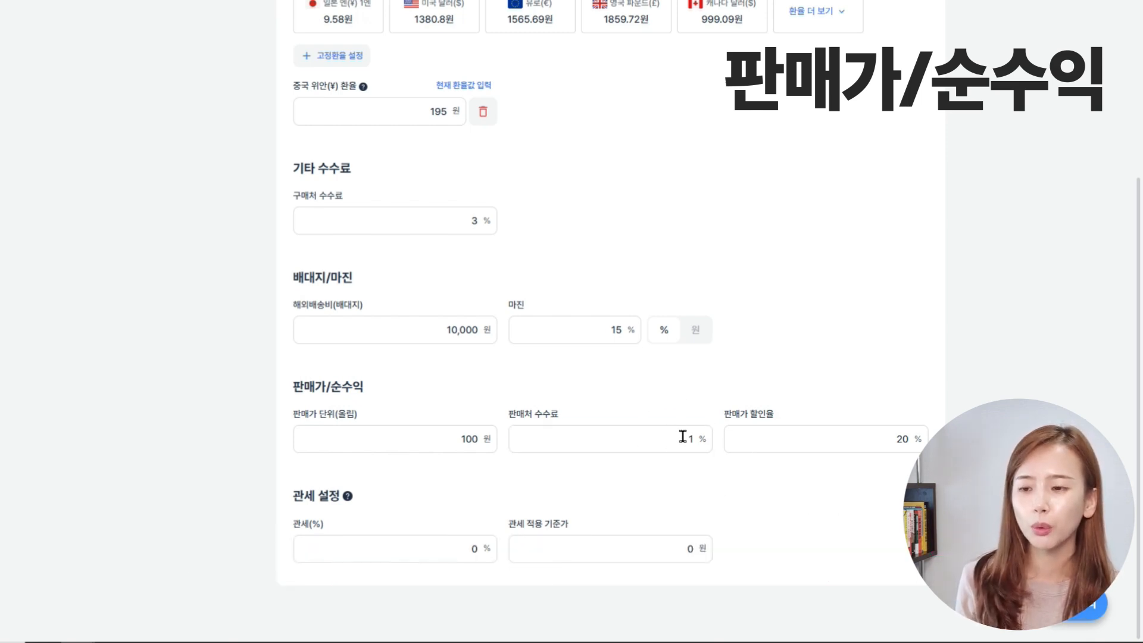
Step: Examine the 마켓별 판매가 가중치 percentages for 스마트스토어, 쿠팡, 11번가, ESM 2.0 and 롯데온
scroll(417, 280, up, 4)
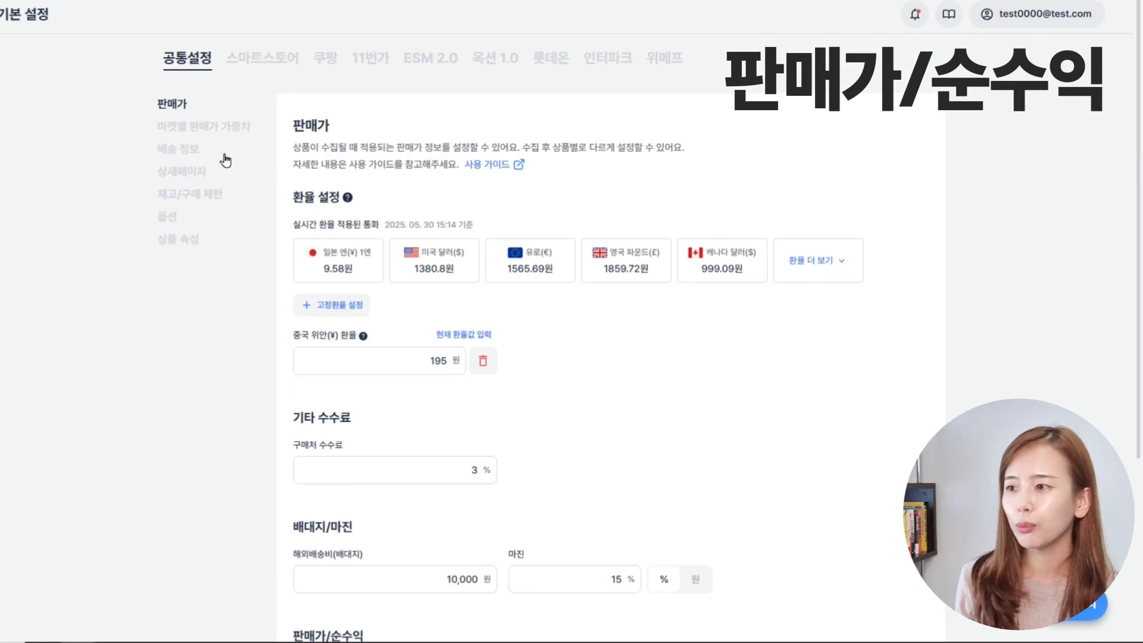
click(185, 128)
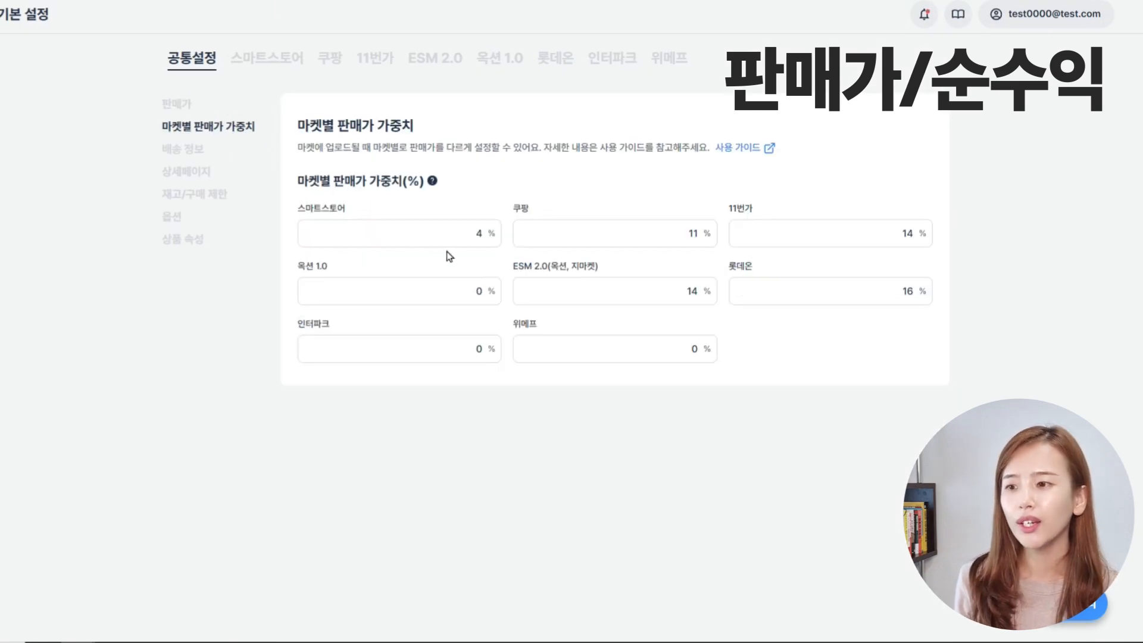
drag(461, 235, 505, 243)
drag(644, 225, 950, 235)
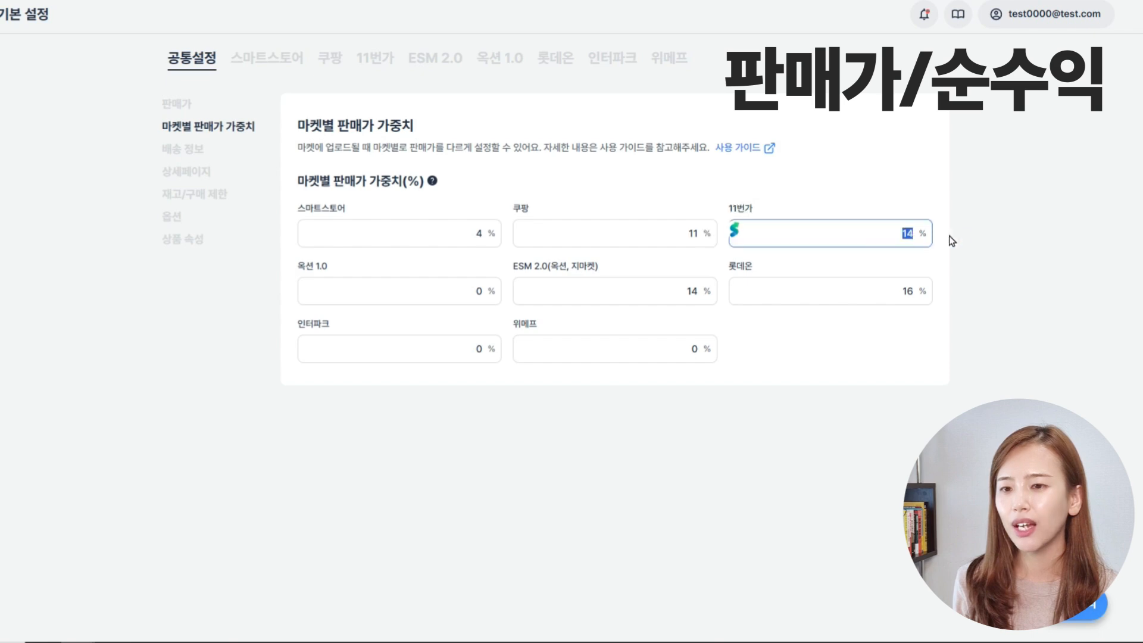
double_click(694, 291)
click(988, 350)
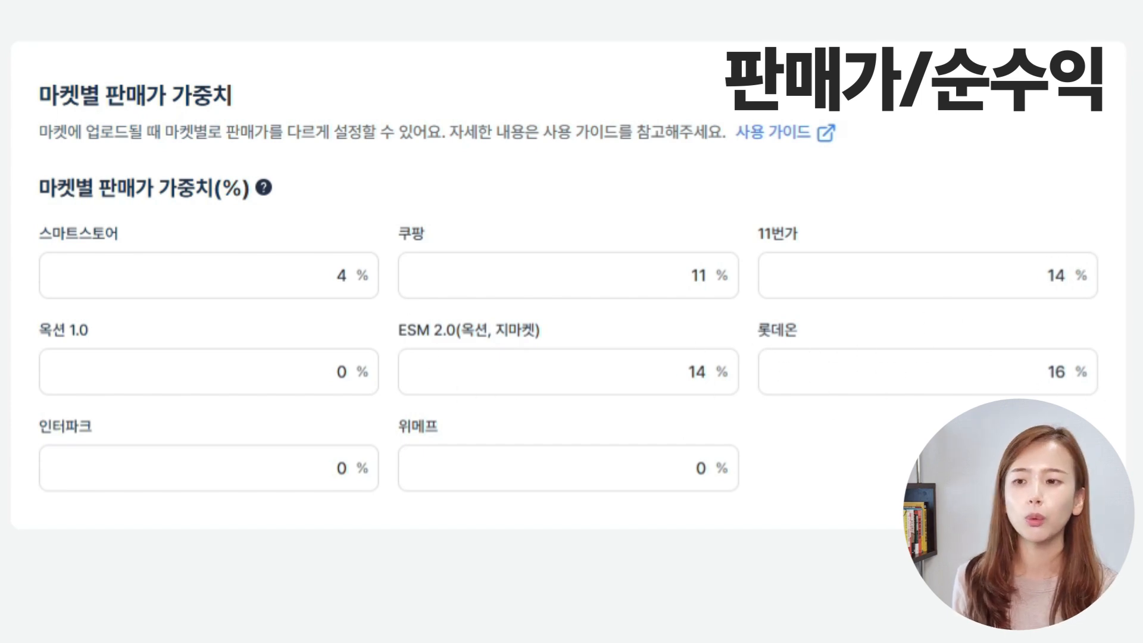
double_click(1058, 372)
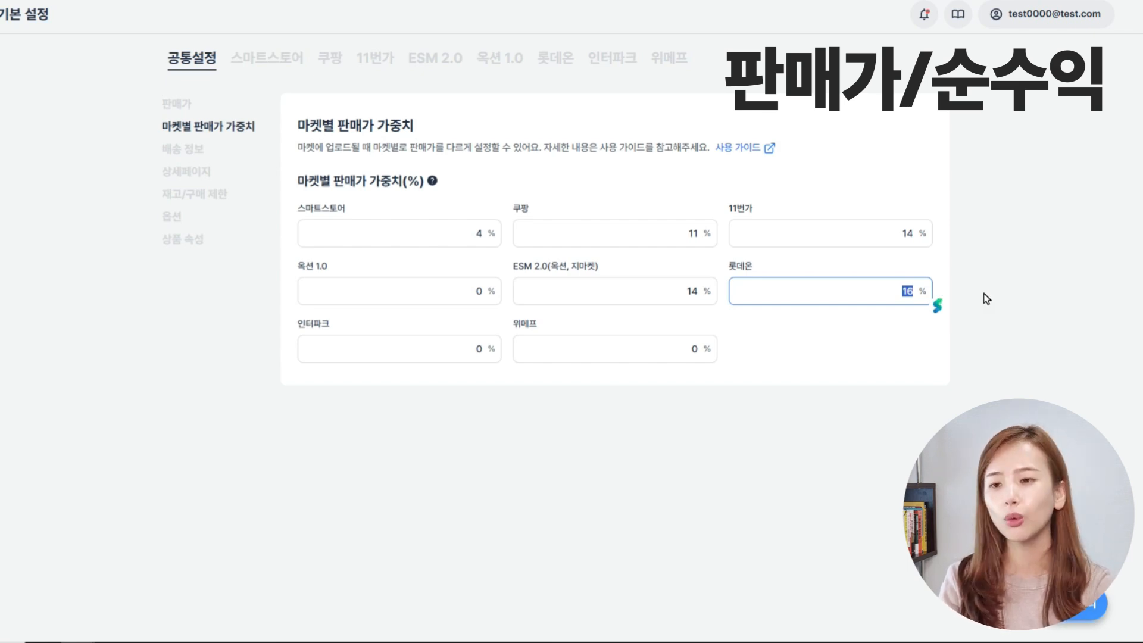
click(922, 340)
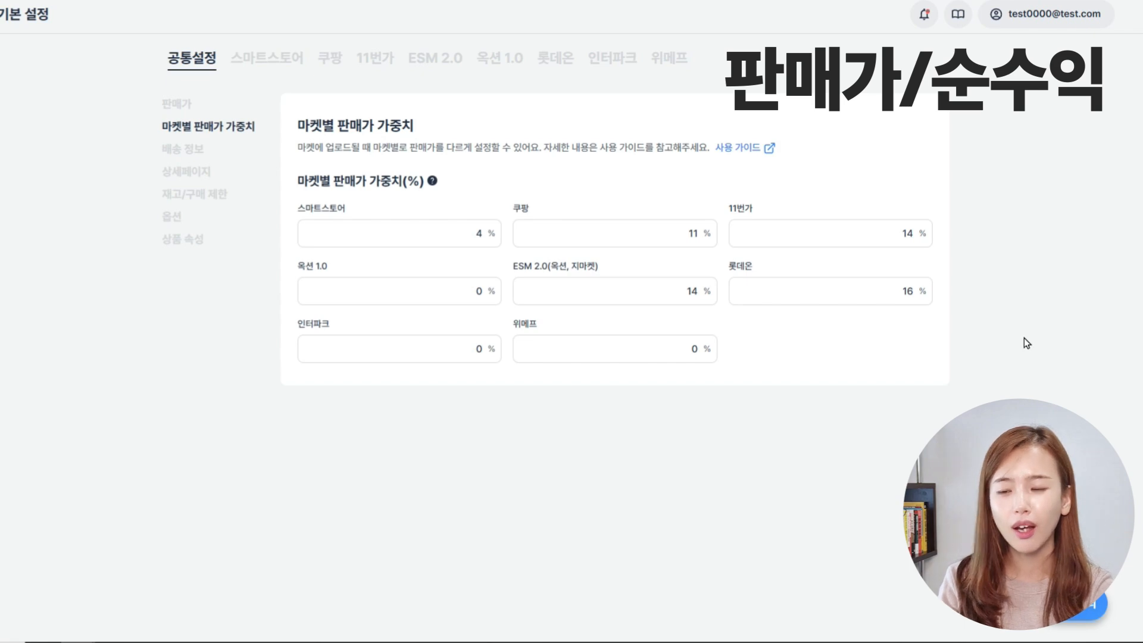
Step: Return to the 판매가 settings and examine the 판매가 할인율 value
click(168, 104)
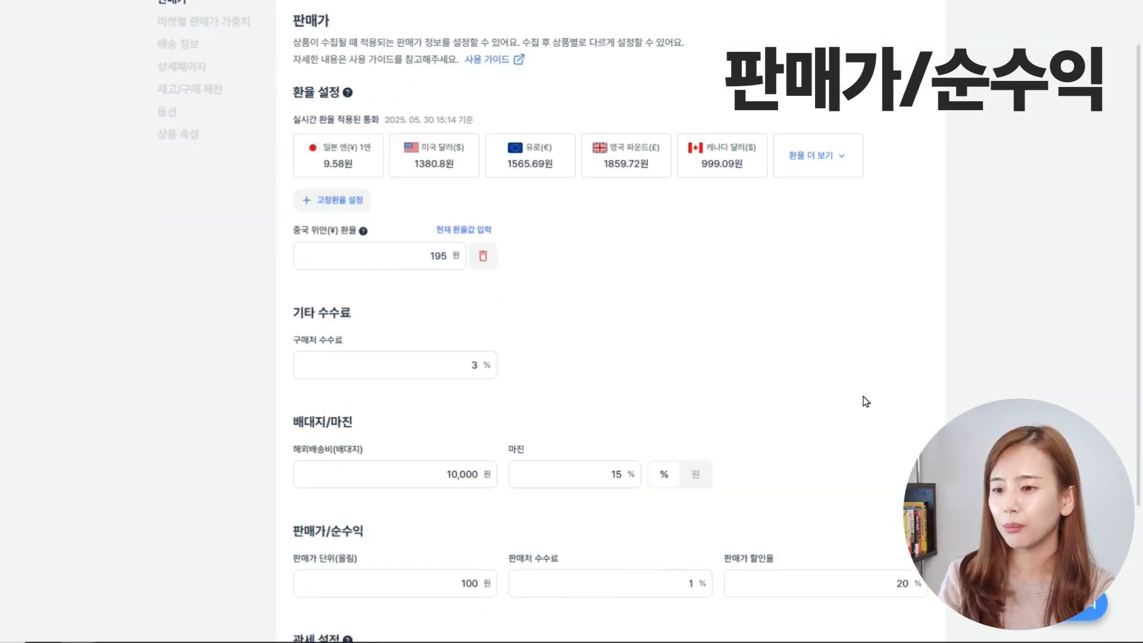
scroll(864, 405, down, 2)
drag(725, 415, 804, 418)
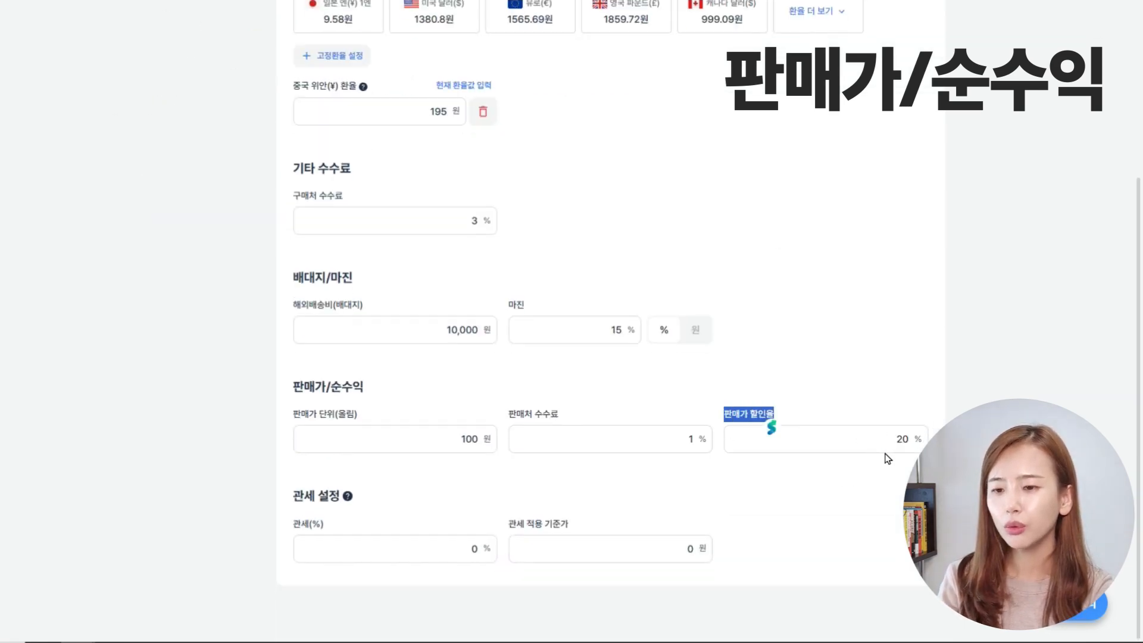
double_click(901, 438)
click(953, 477)
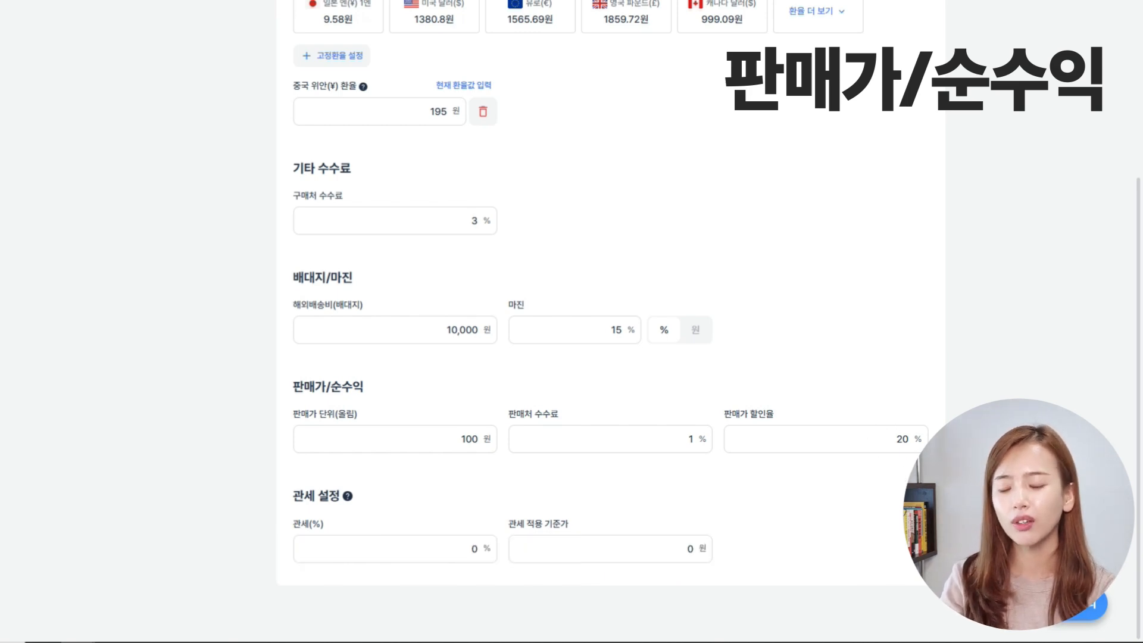
Step: Open the 배송 정보 settings and choose 무료 as the 배송비 유형
scroll(889, 414, up, 4)
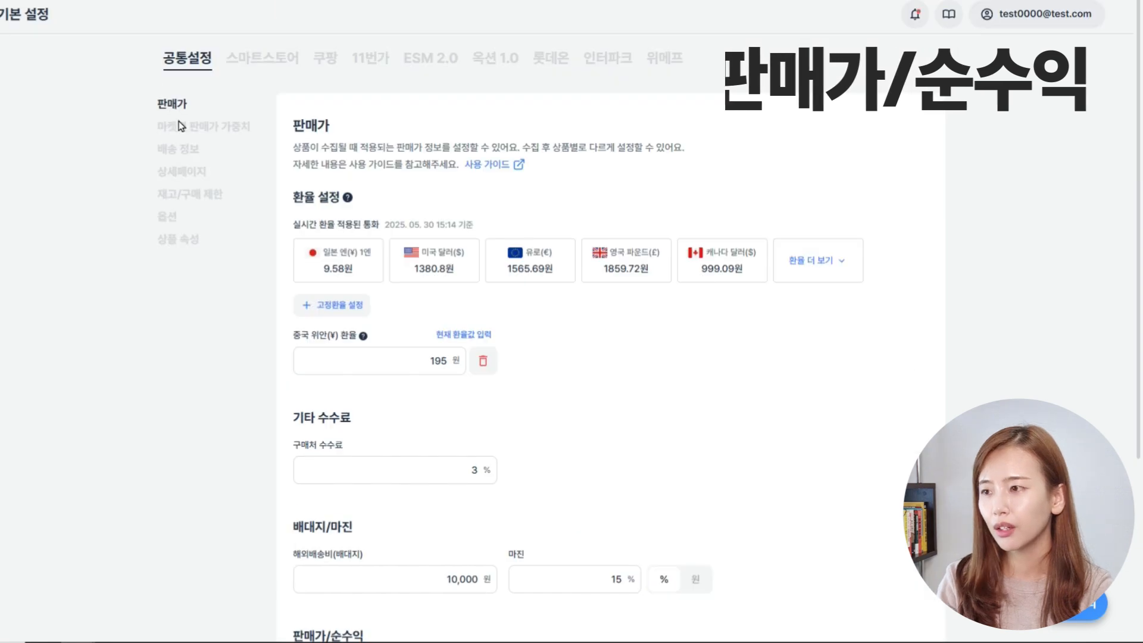
click(180, 148)
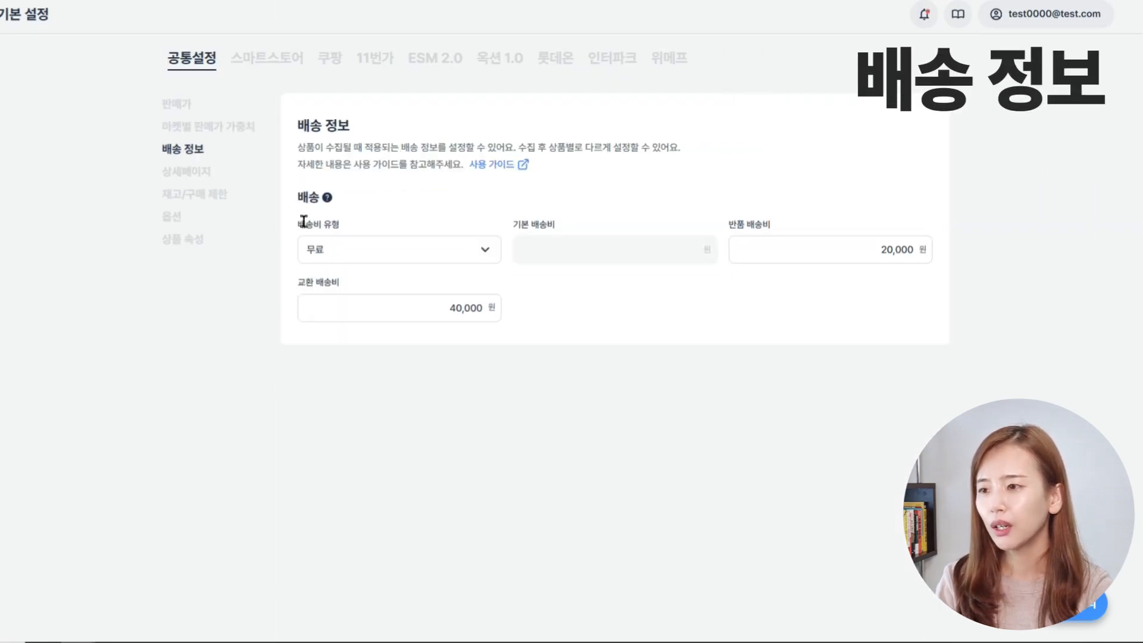
drag(305, 224, 378, 244)
click(448, 259)
click(420, 290)
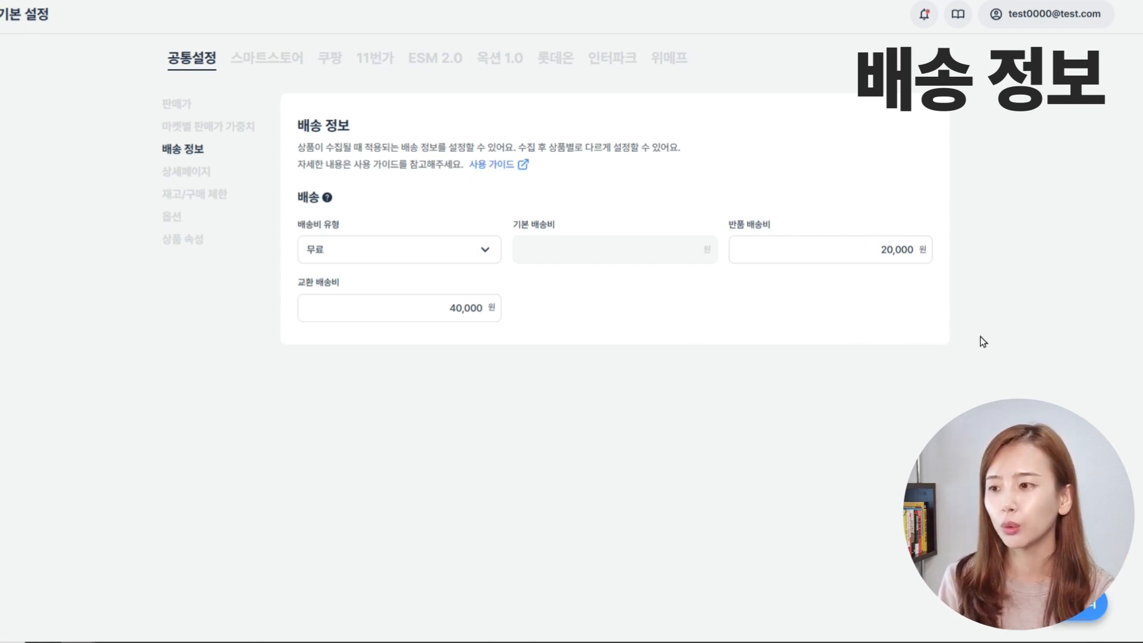
Step: Review the 반품 배송비 and 교환 배송비 values in the shipping settings
drag(729, 224, 771, 225)
drag(298, 282, 340, 288)
click(821, 296)
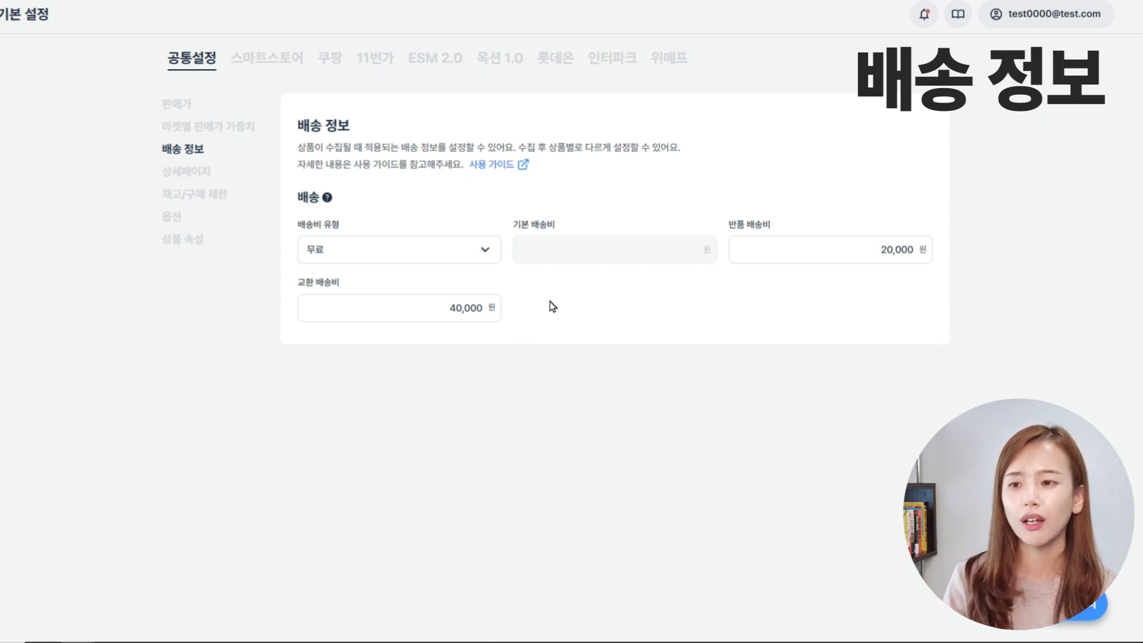
double_click(882, 249)
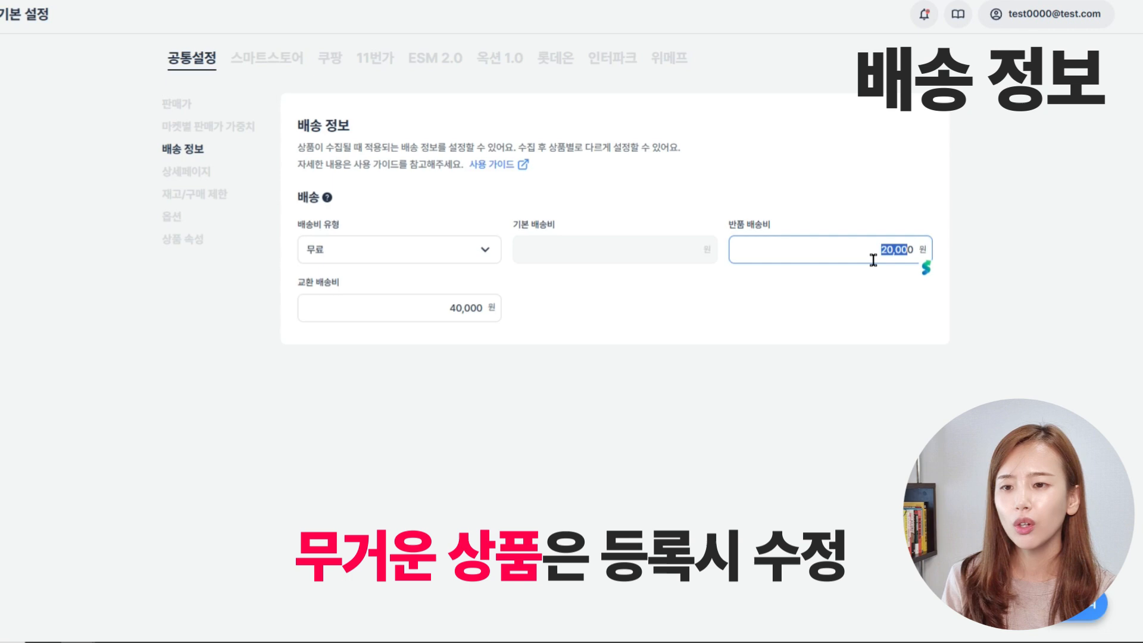
click(662, 308)
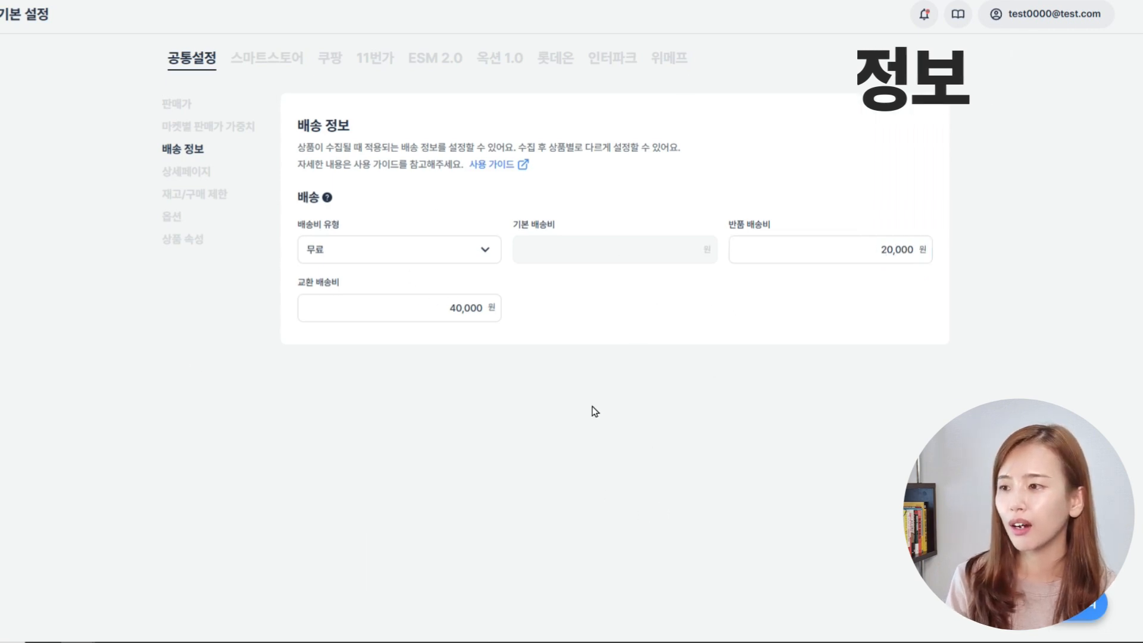
Step: Review the 상세페이지 settings, covering option image table position and layout, additional top and bottom images, and the watermark
click(188, 174)
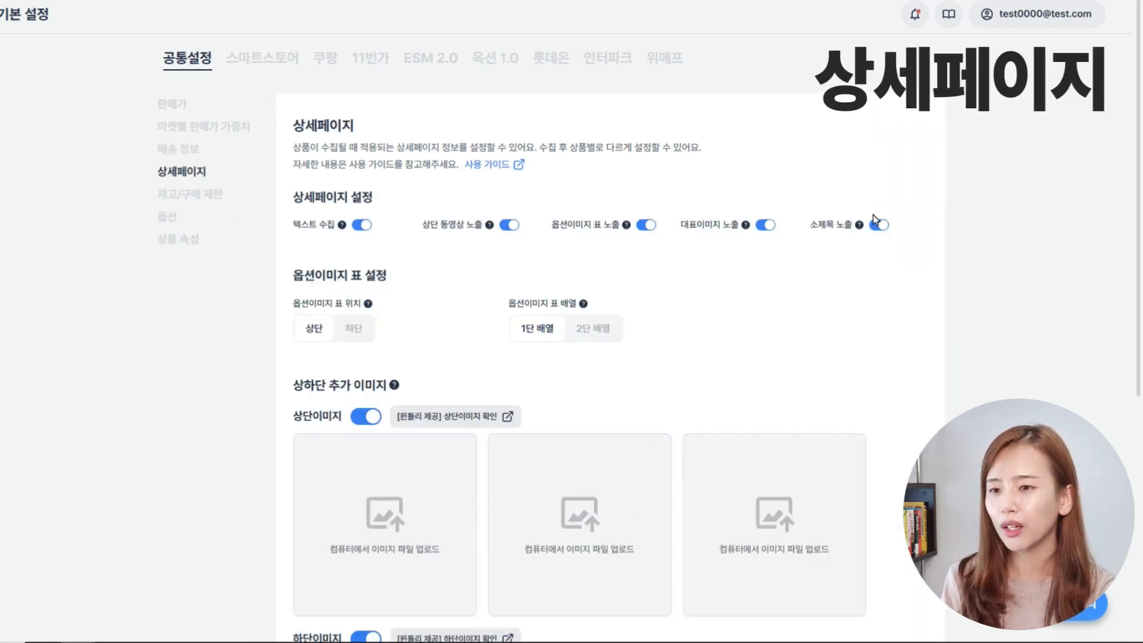
drag(316, 275, 507, 313)
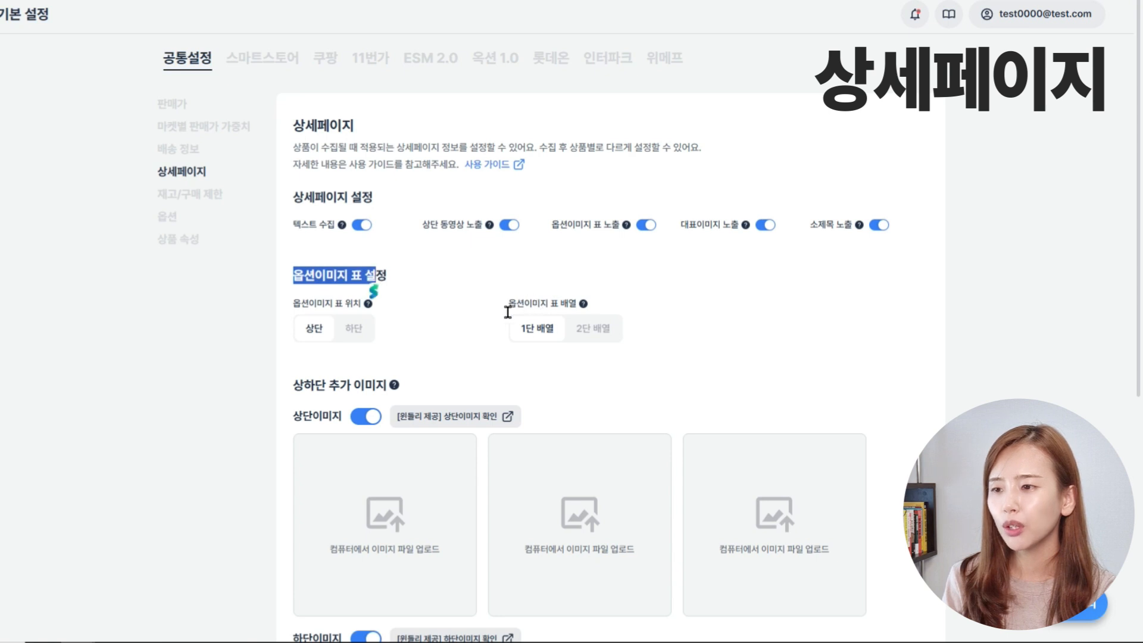
click(677, 358)
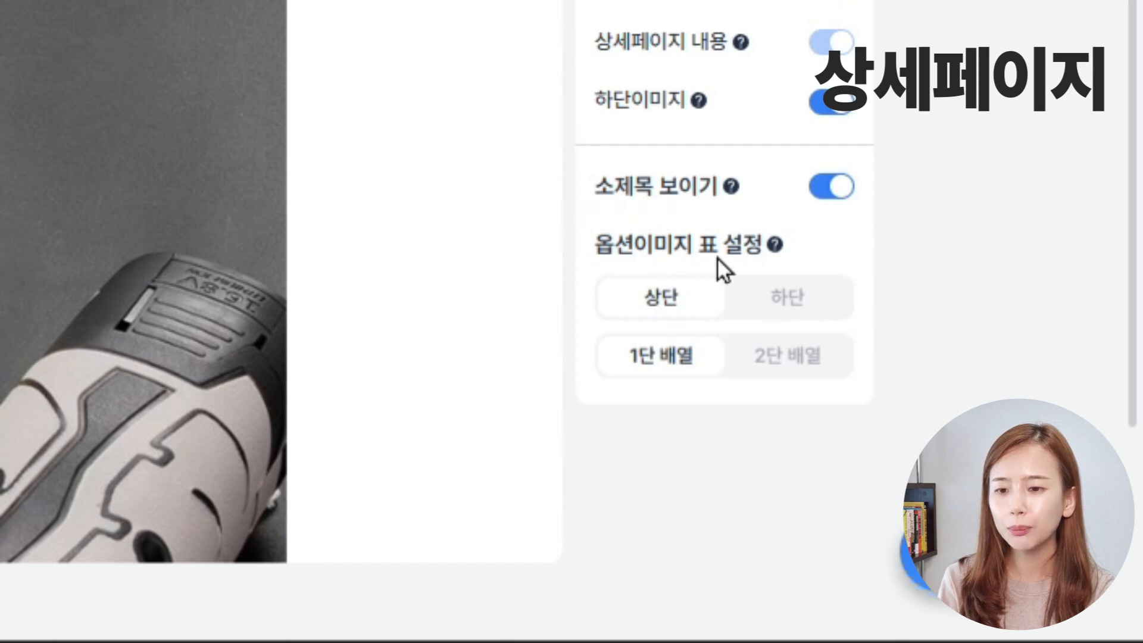
click(795, 301)
click(709, 311)
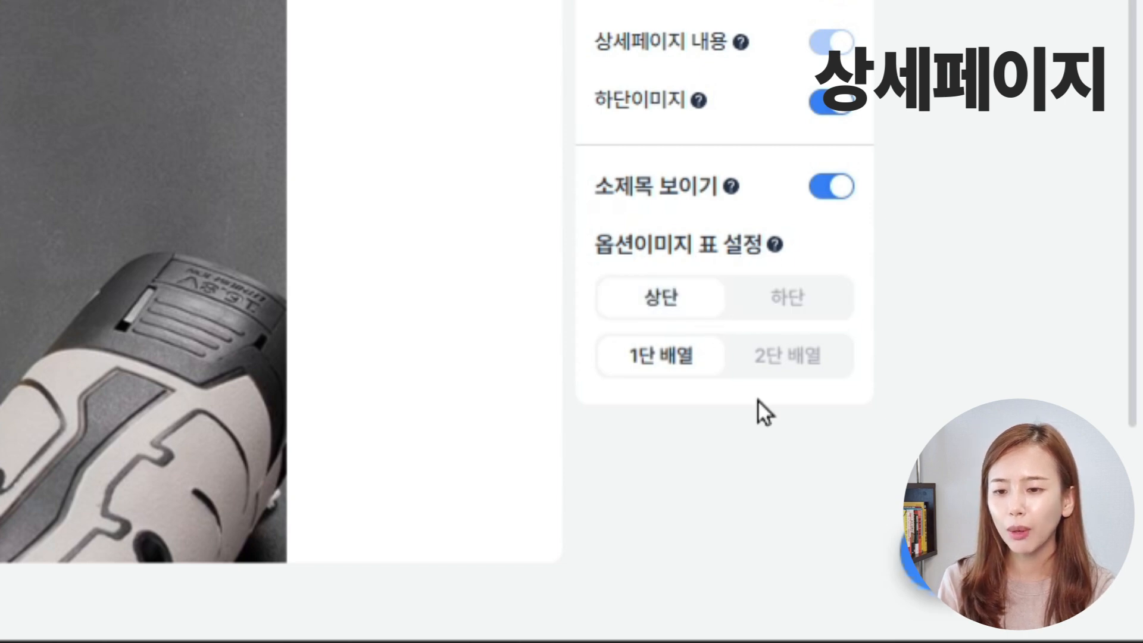
click(766, 372)
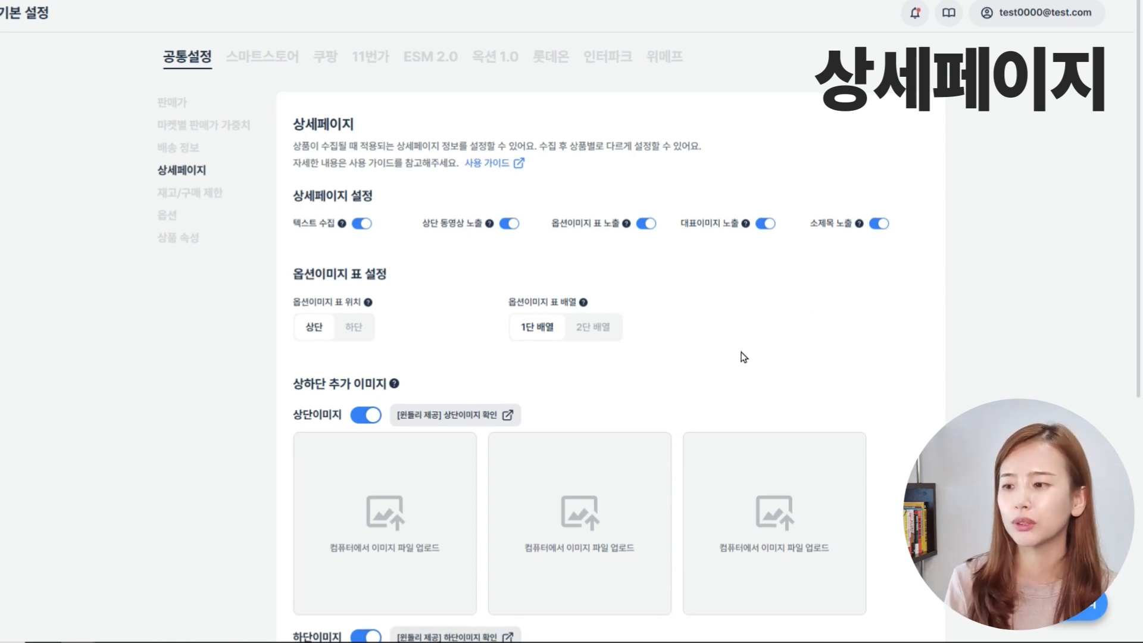
scroll(745, 357, down, 5)
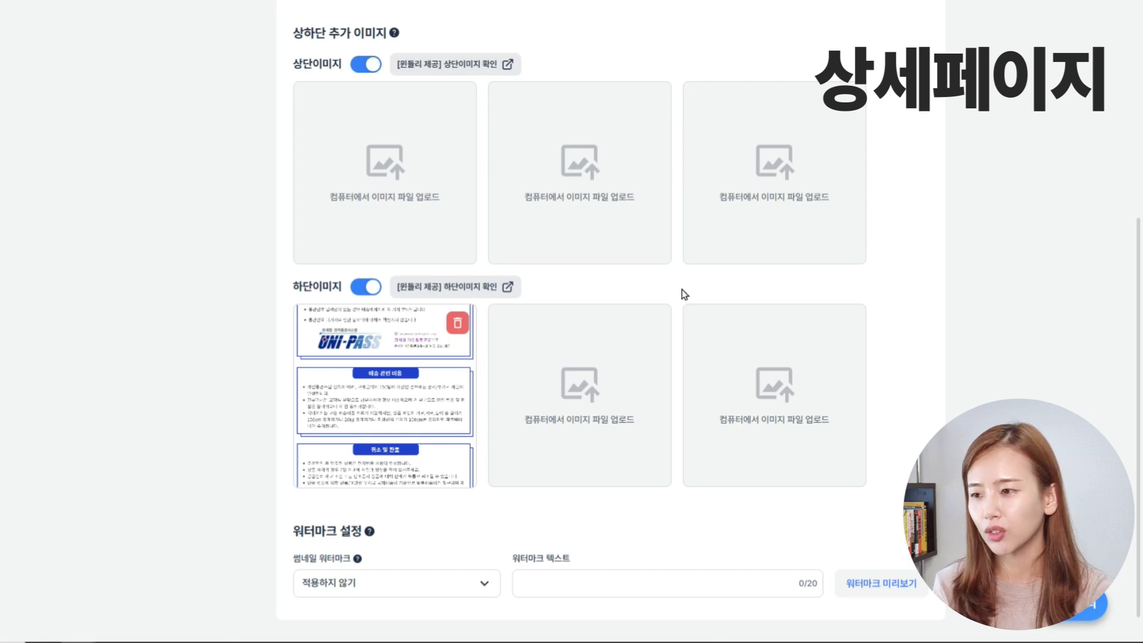
scroll(395, 259, up, 6)
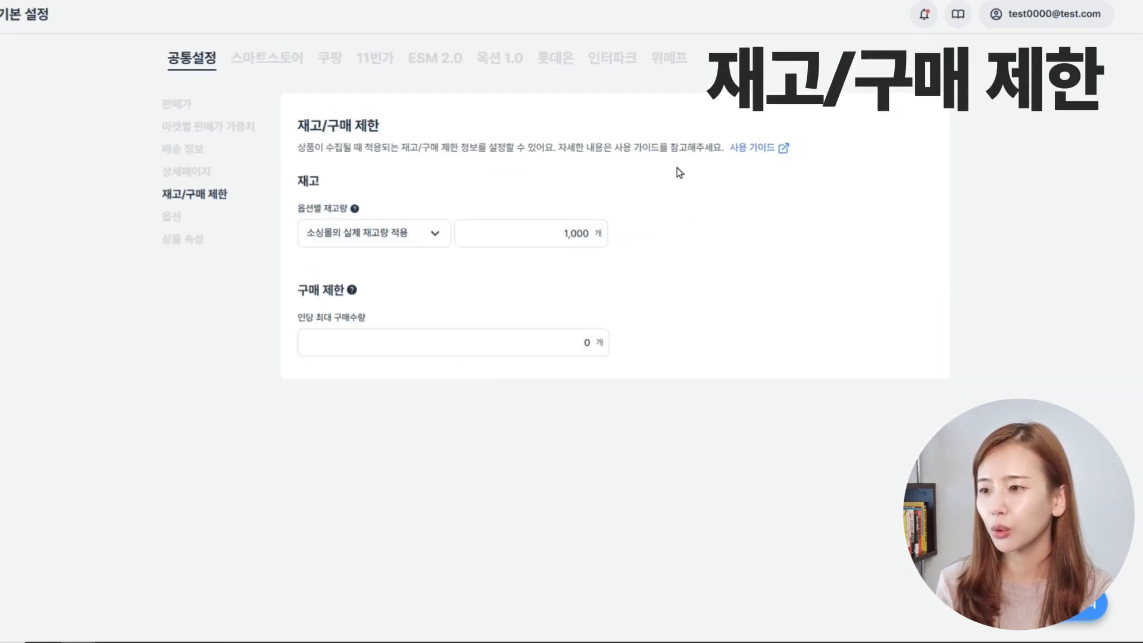
Step: Open the common 옵션 settings and examine the 옵션이미지를 대표이미지로 사용 option
click(171, 217)
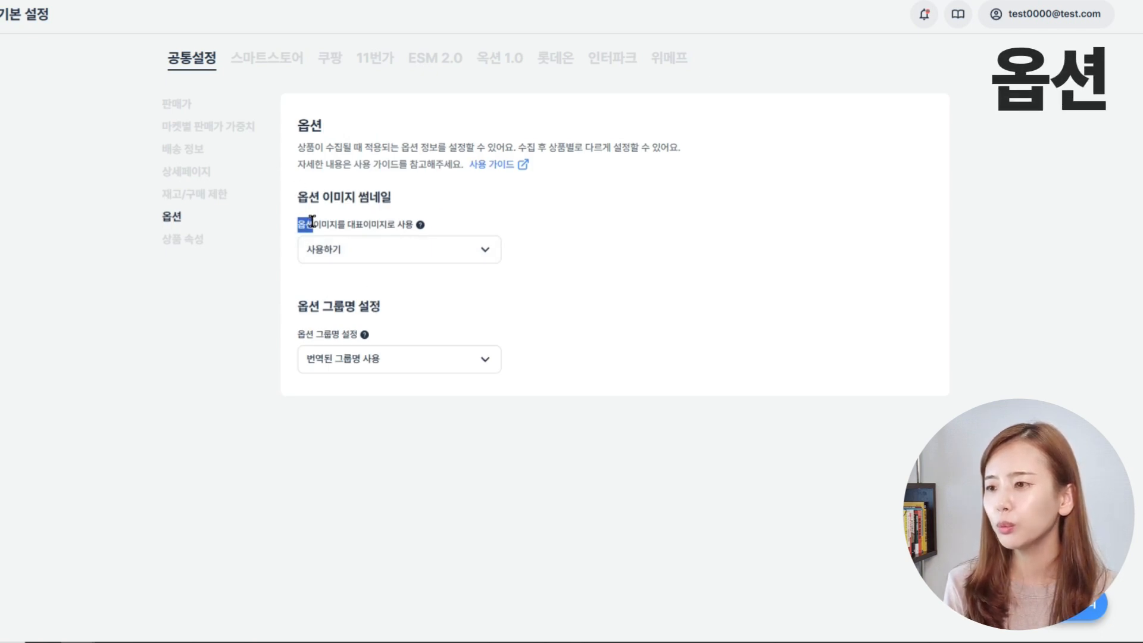
drag(312, 221, 405, 224)
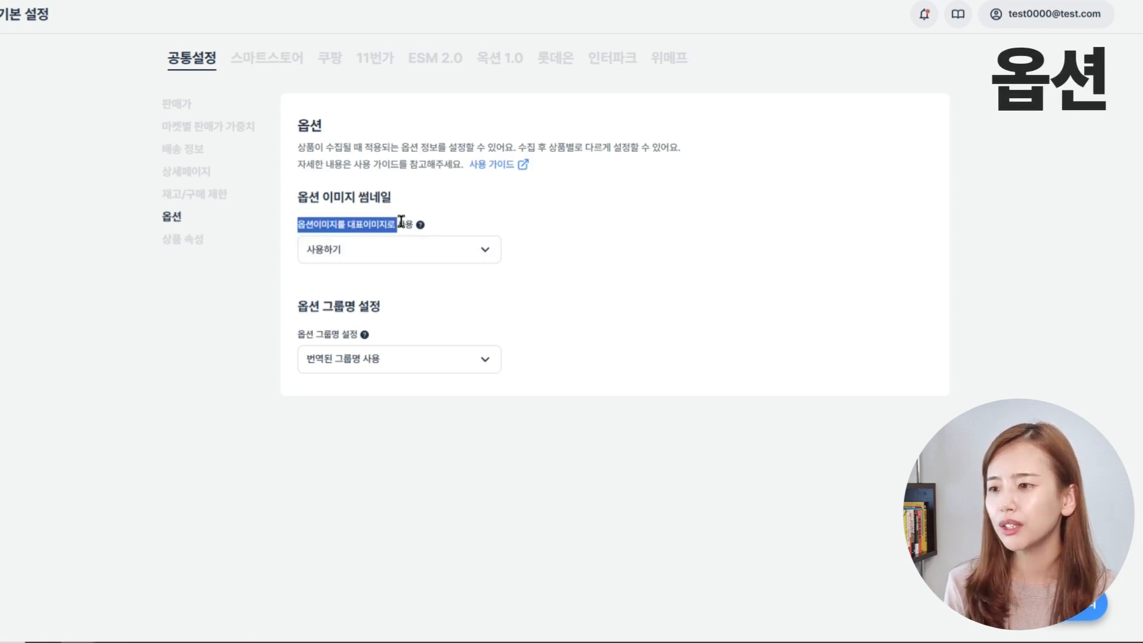
click(583, 256)
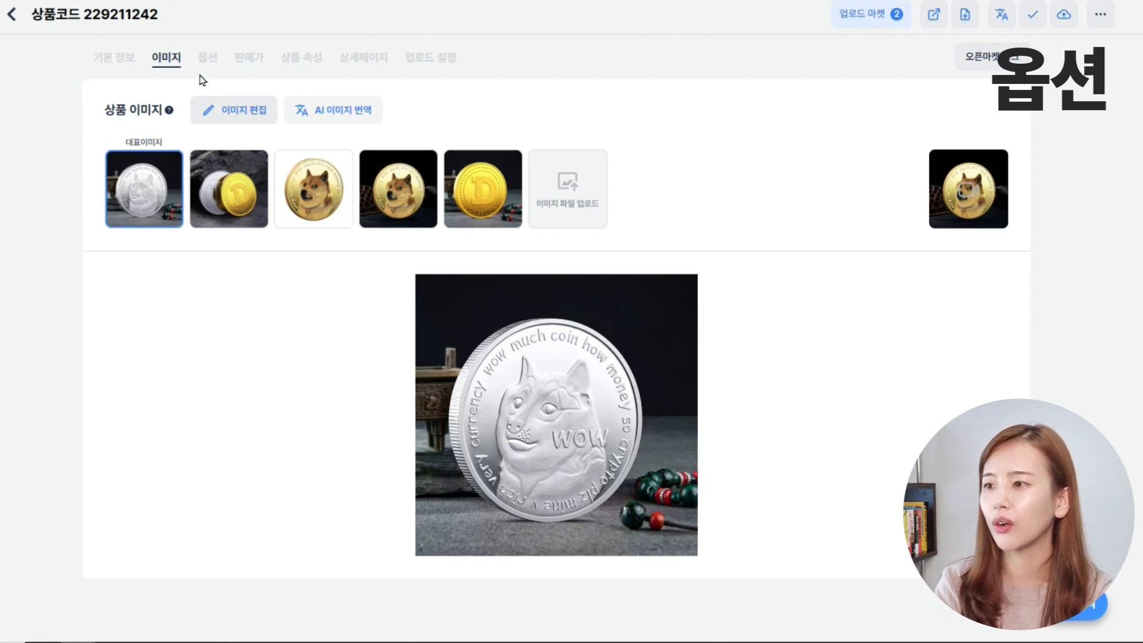
Step: Compare the coin product's option thumbnails in 옵션 with its main images in 이미지
click(208, 57)
mouse_move(146, 355)
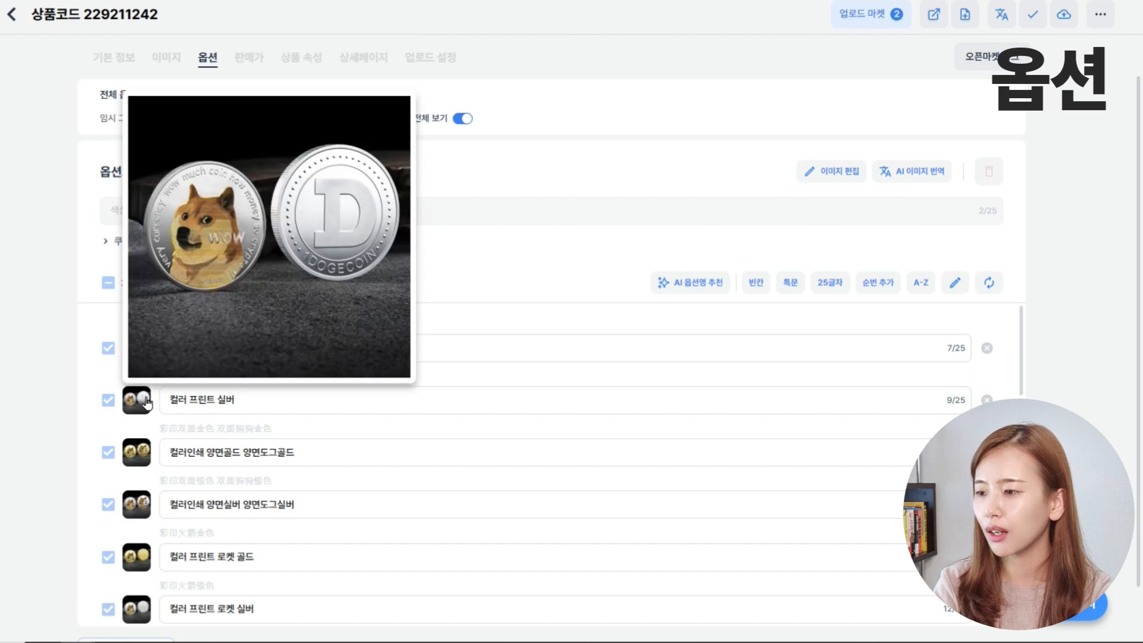
mouse_move(147, 509)
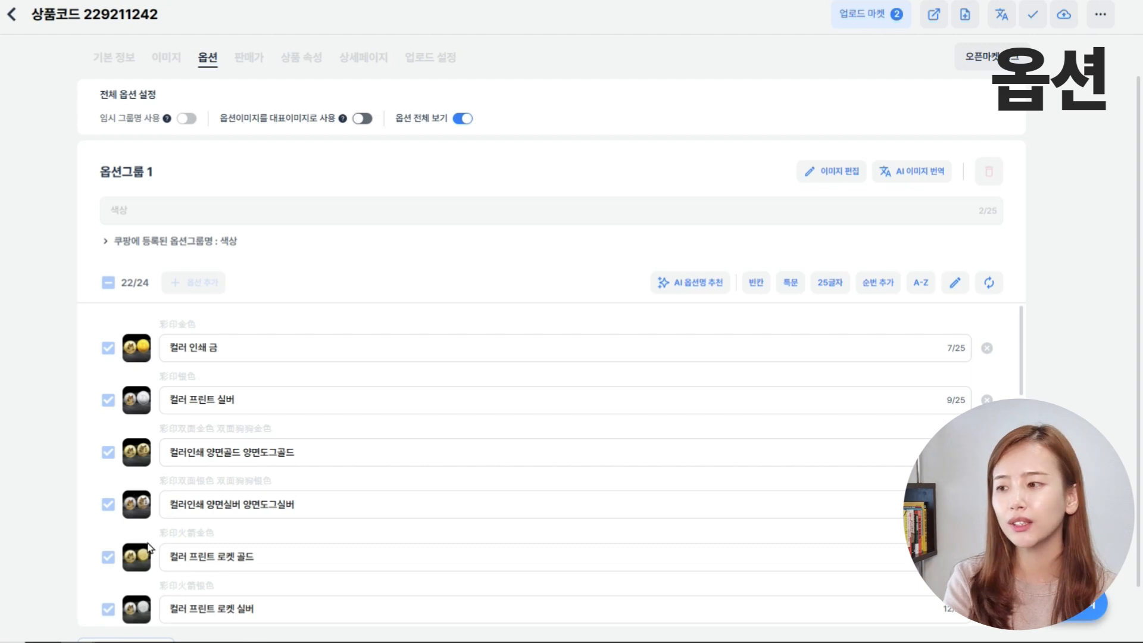
click(167, 56)
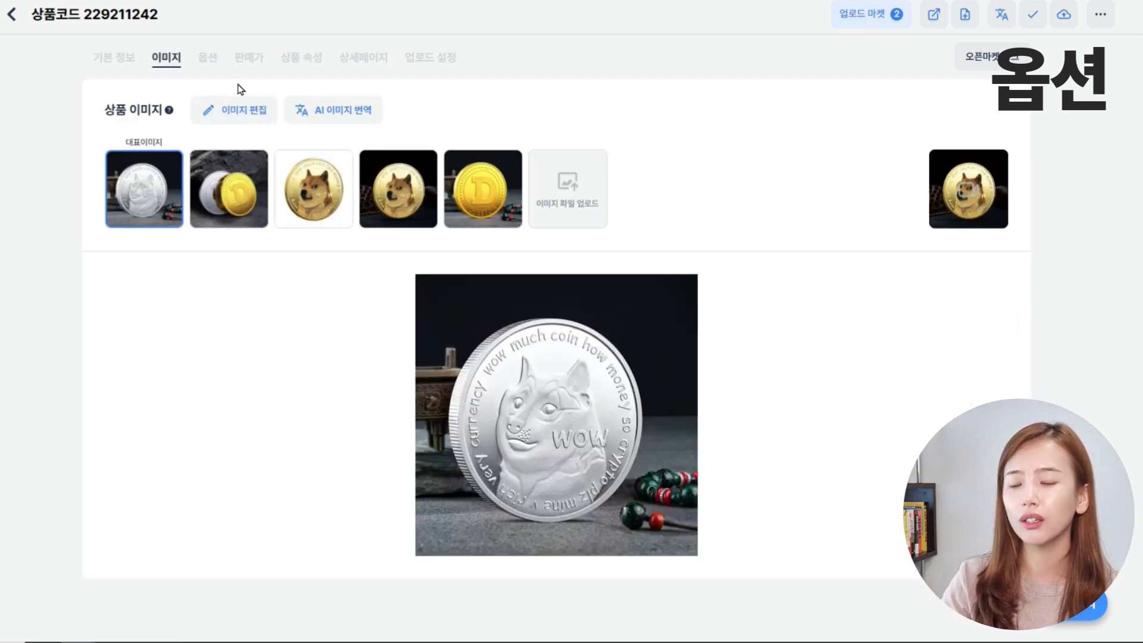
click(210, 60)
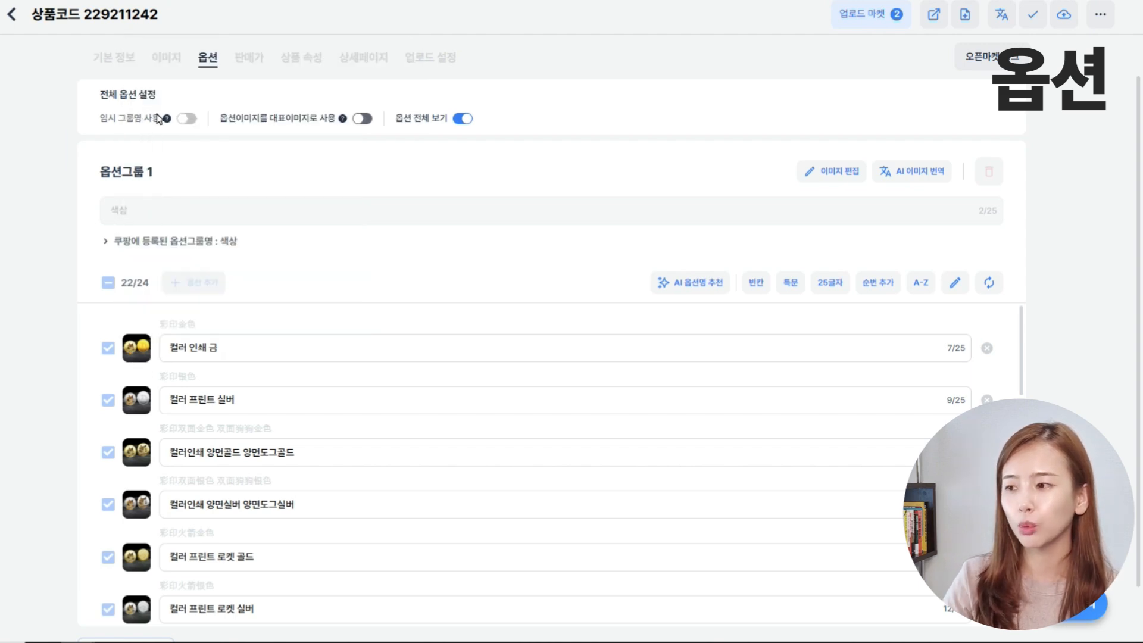
mouse_move(137, 398)
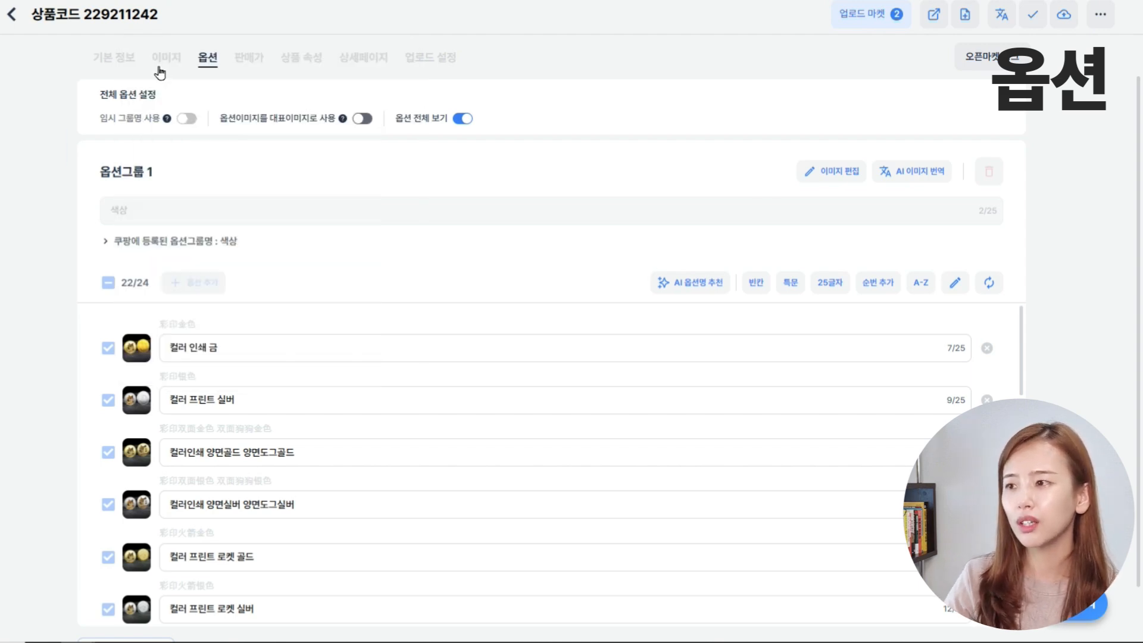
click(166, 58)
click(209, 58)
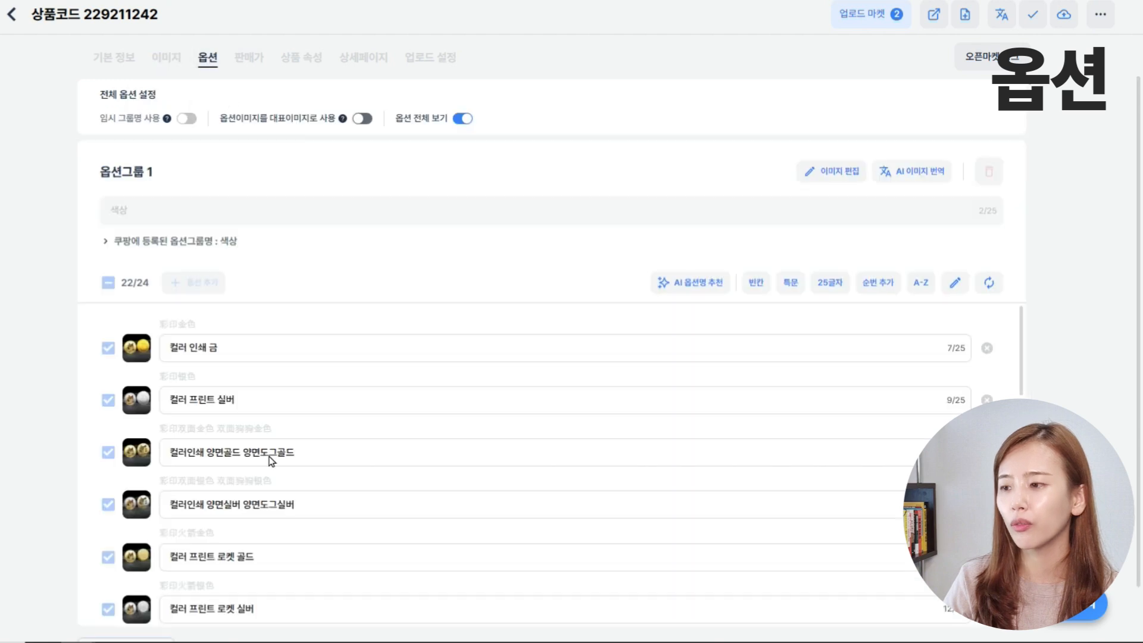
mouse_move(140, 414)
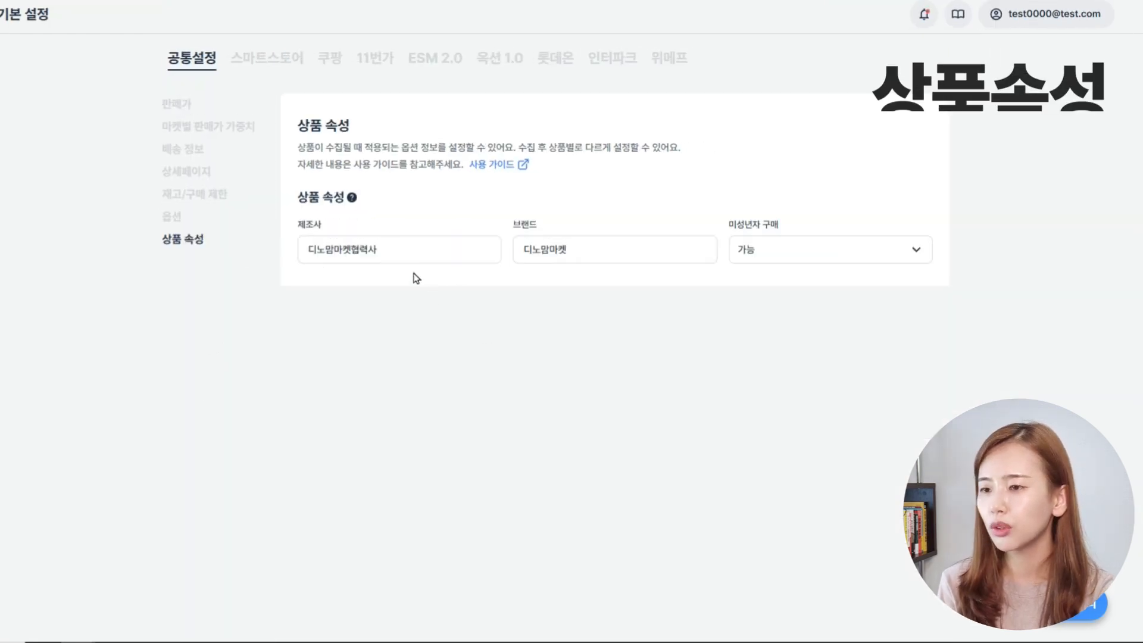
Step: Open the 스마트스토어 settings and review the 추가 배송비 for 제주 지역 and 제주 외 도서산간 지역
click(273, 64)
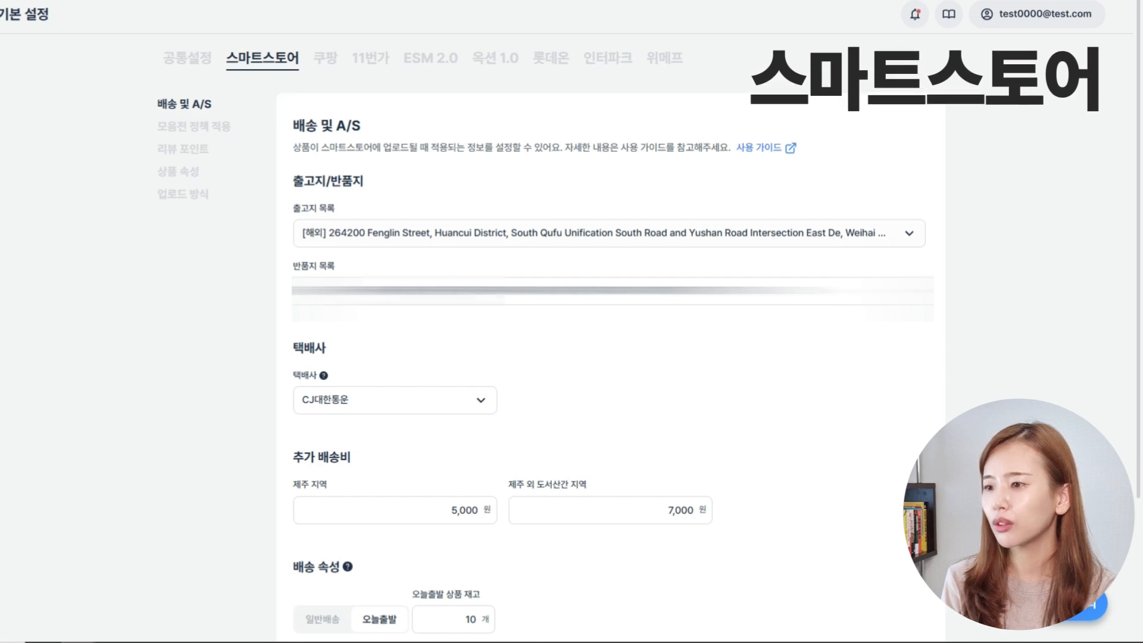
scroll(385, 346, down, 1)
scroll(774, 303, down, 2)
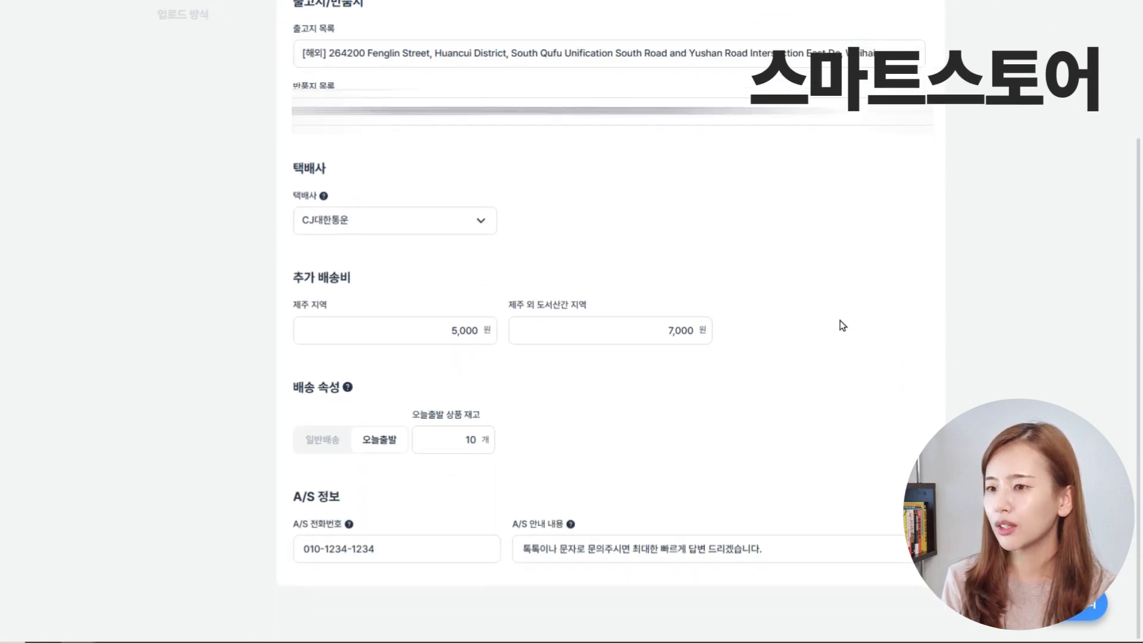
triple_click(336, 309)
click(429, 324)
drag(526, 305, 595, 305)
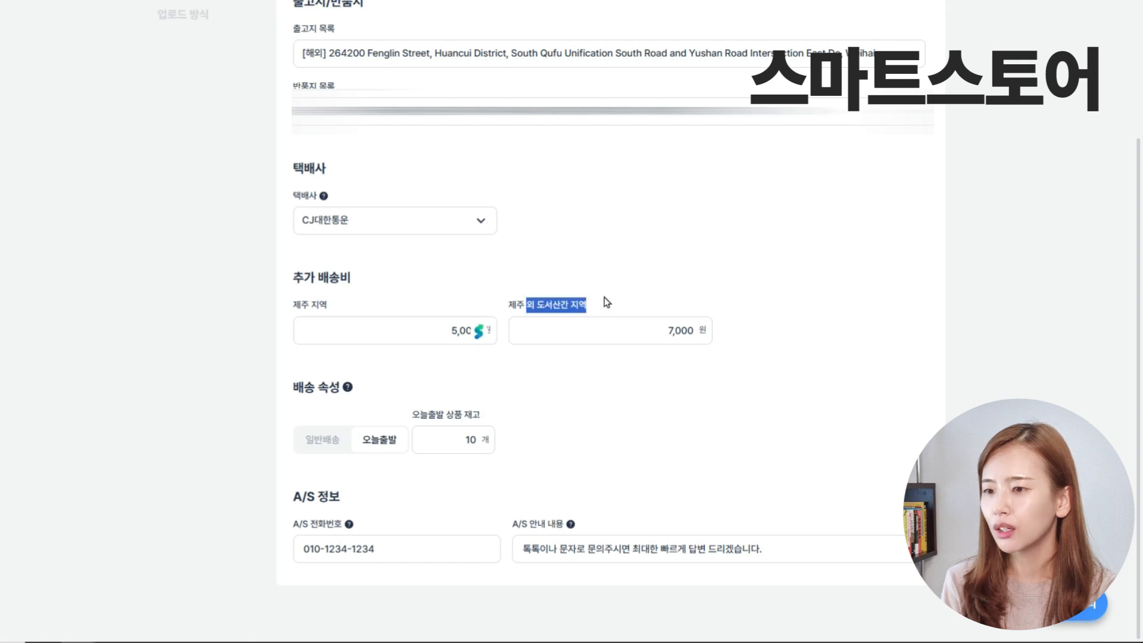
click(635, 330)
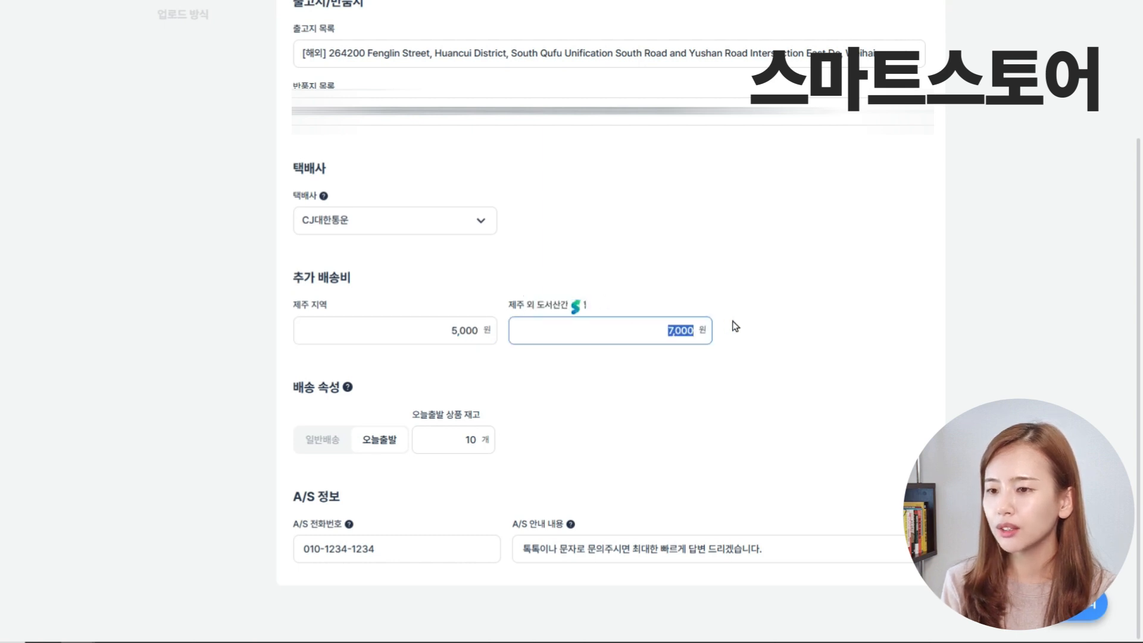
click(949, 391)
Step: Try 501 as the 오늘출발 상품 재고 under 배송 속성 and set it back to 10
drag(289, 394, 342, 388)
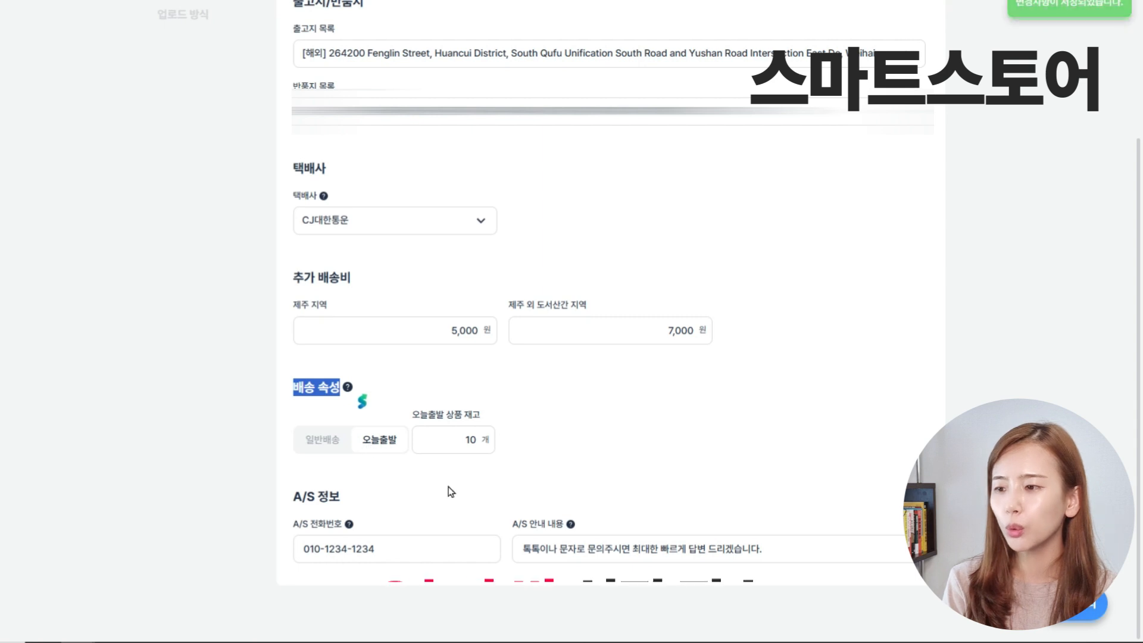
click(542, 454)
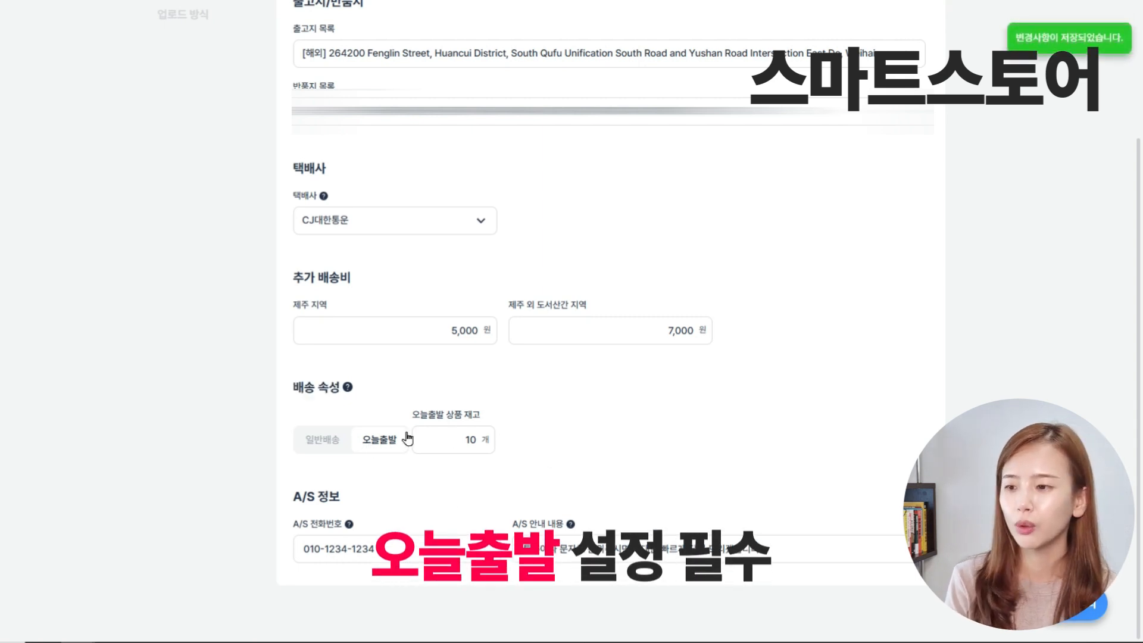
drag(454, 441, 509, 447)
text(501)
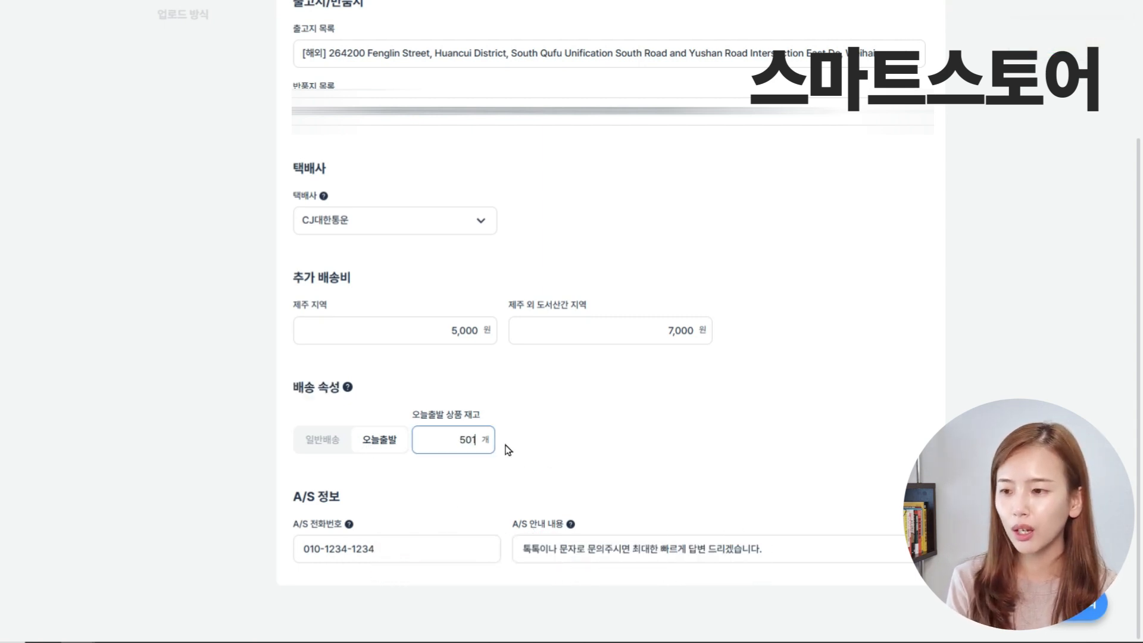
key(ctrl+a)
text(10)
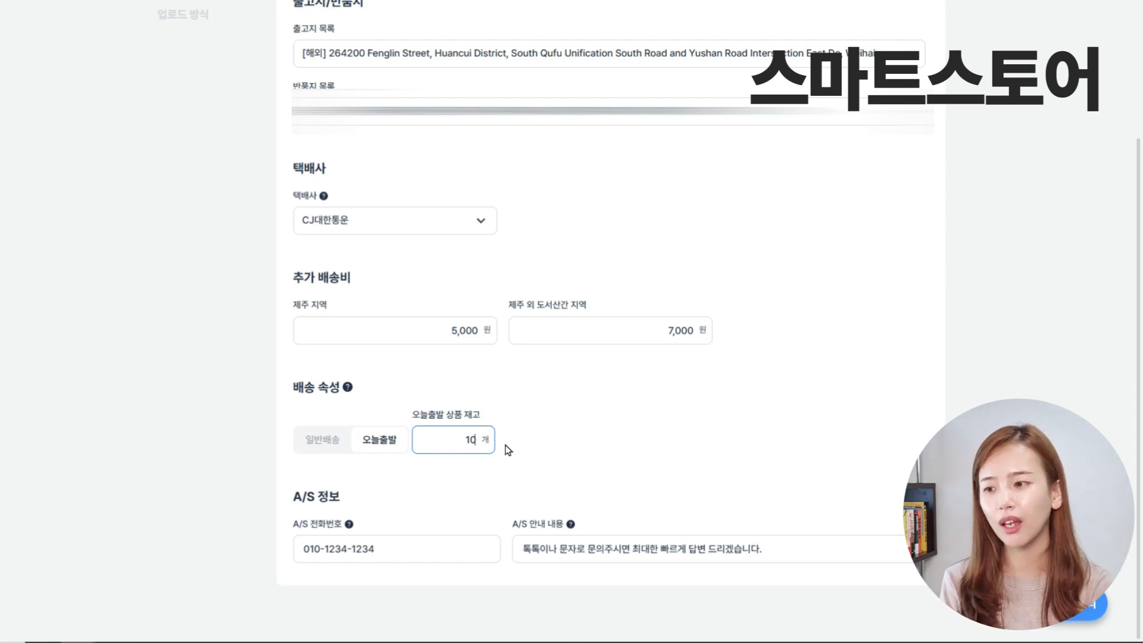
click(570, 408)
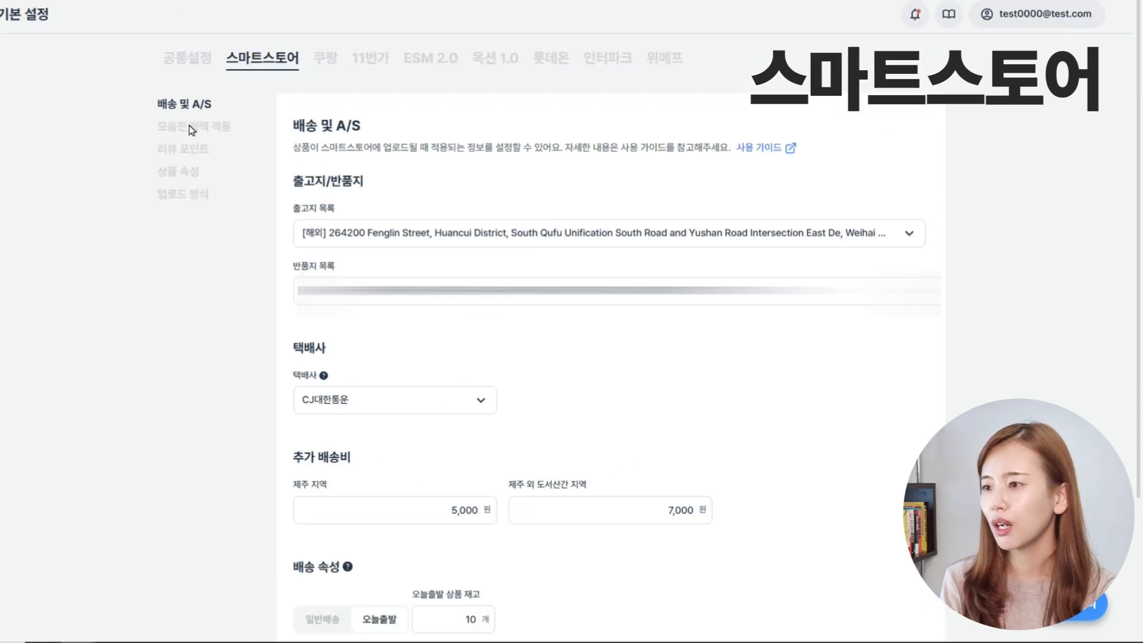
Step: Open the 스마트스토어 모음전 정책 적용 settings and examine the policy options
click(191, 128)
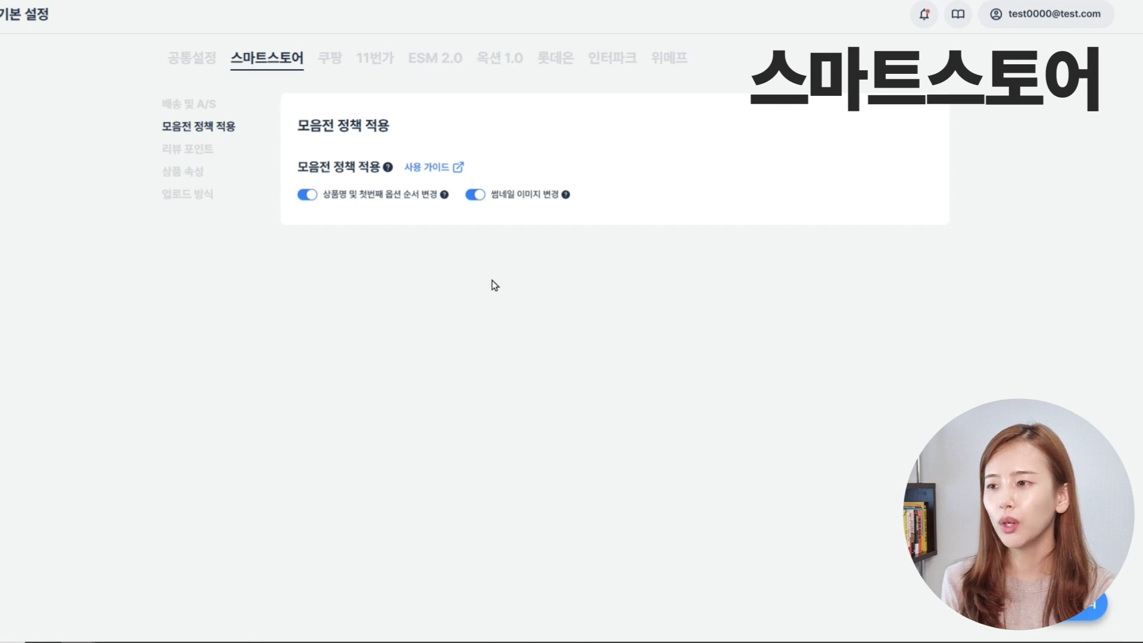
drag(300, 166, 355, 169)
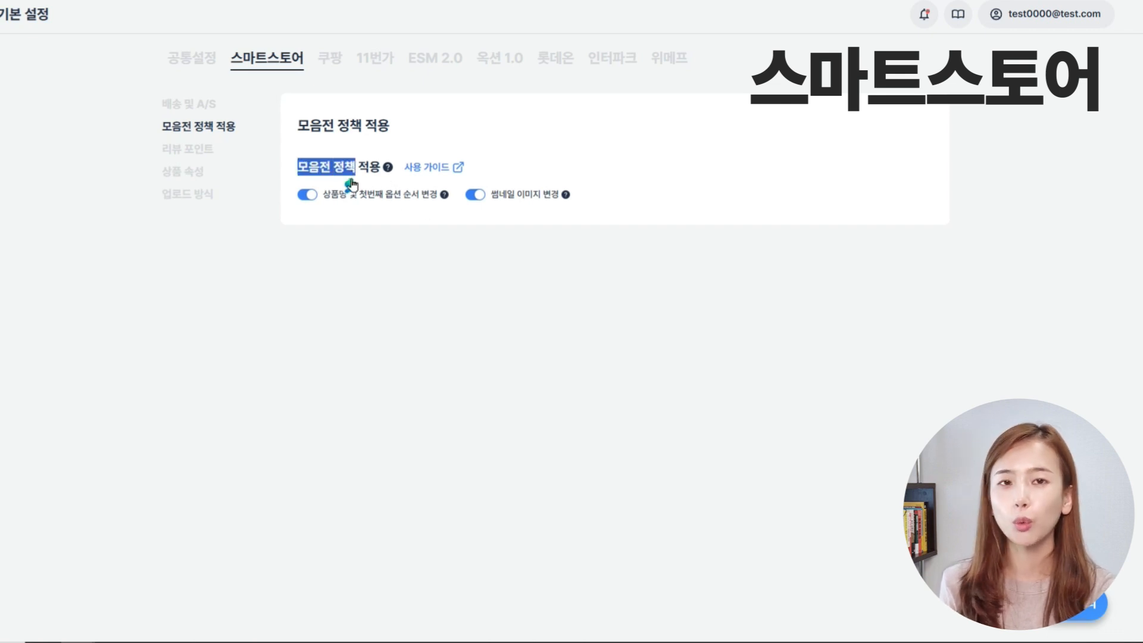
click(459, 271)
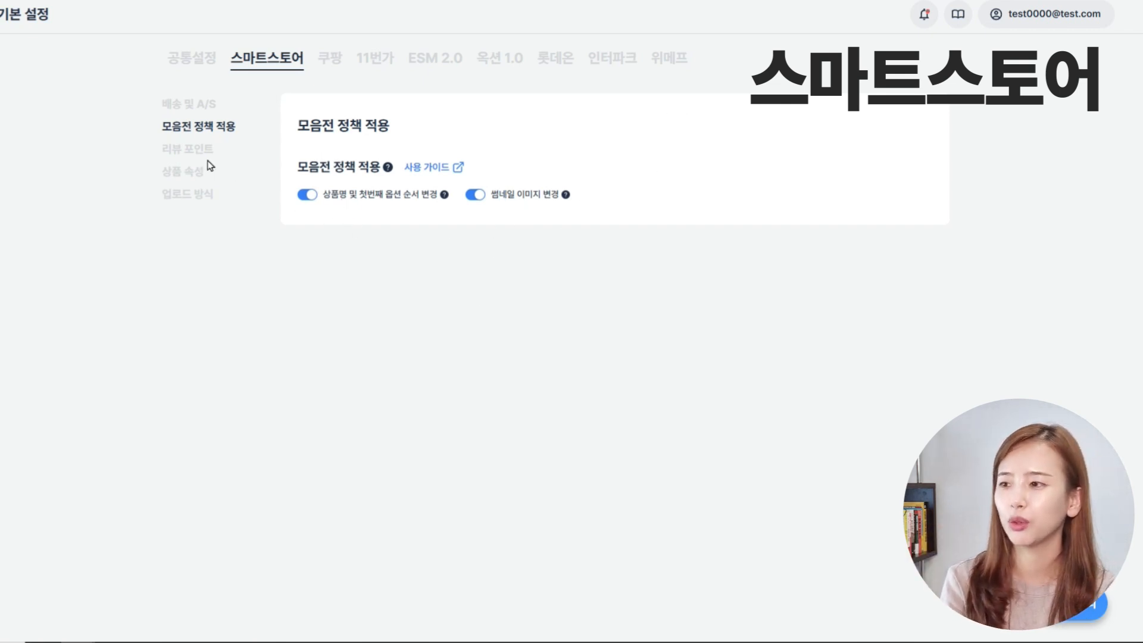
Step: Review the 스마트스토어 리뷰 포인트 amounts, 상품 속성 and 업로드 방식 settings
click(180, 151)
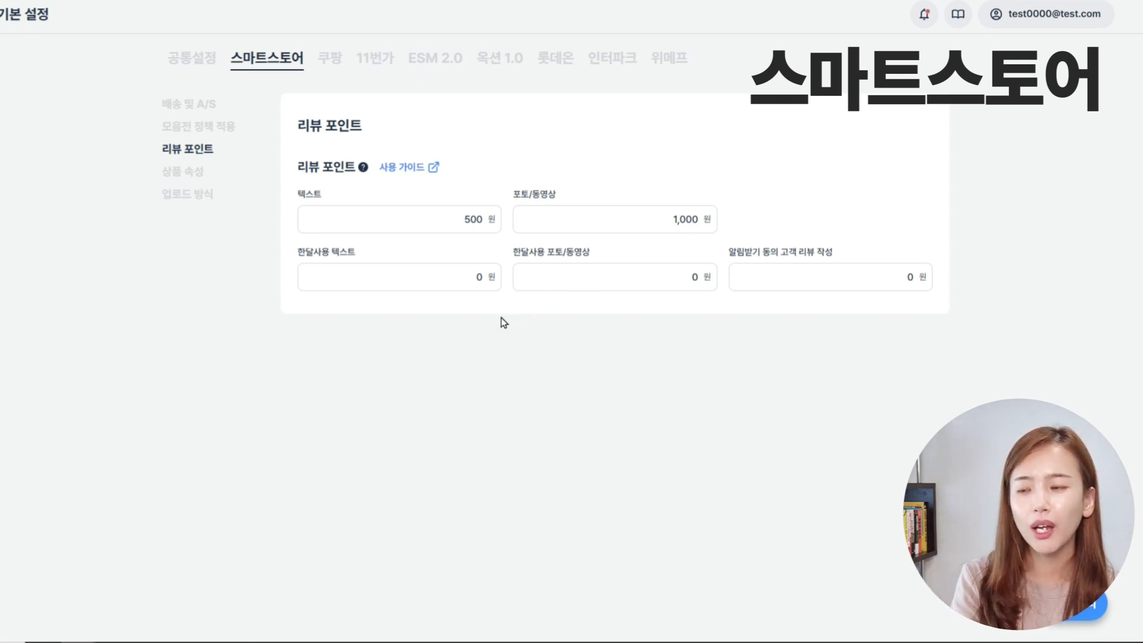
double_click(477, 220)
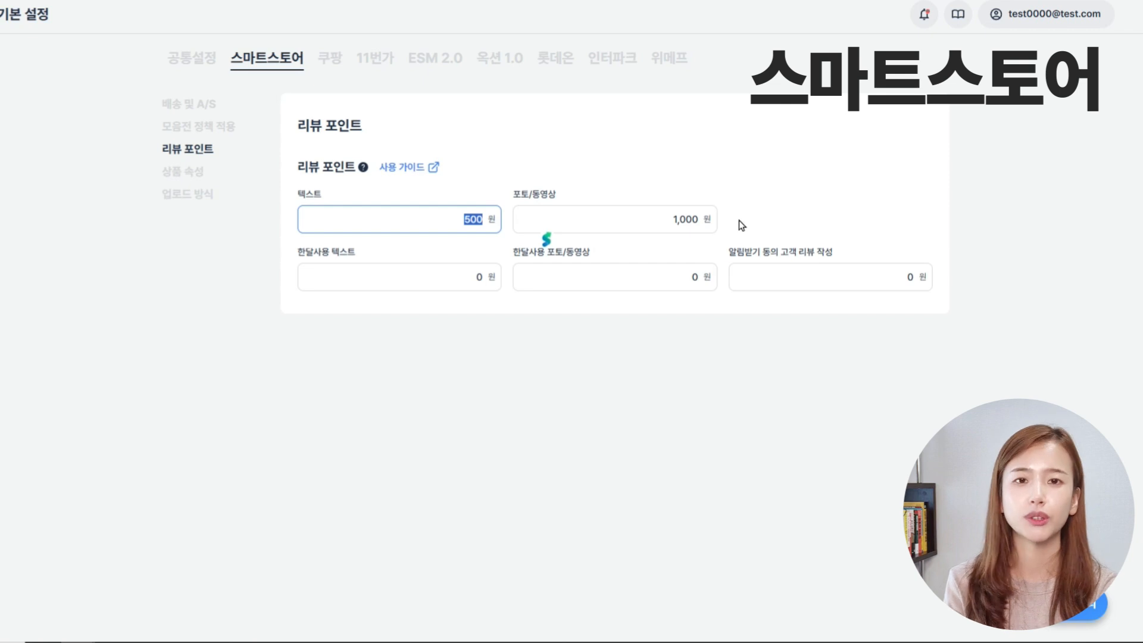
click(796, 212)
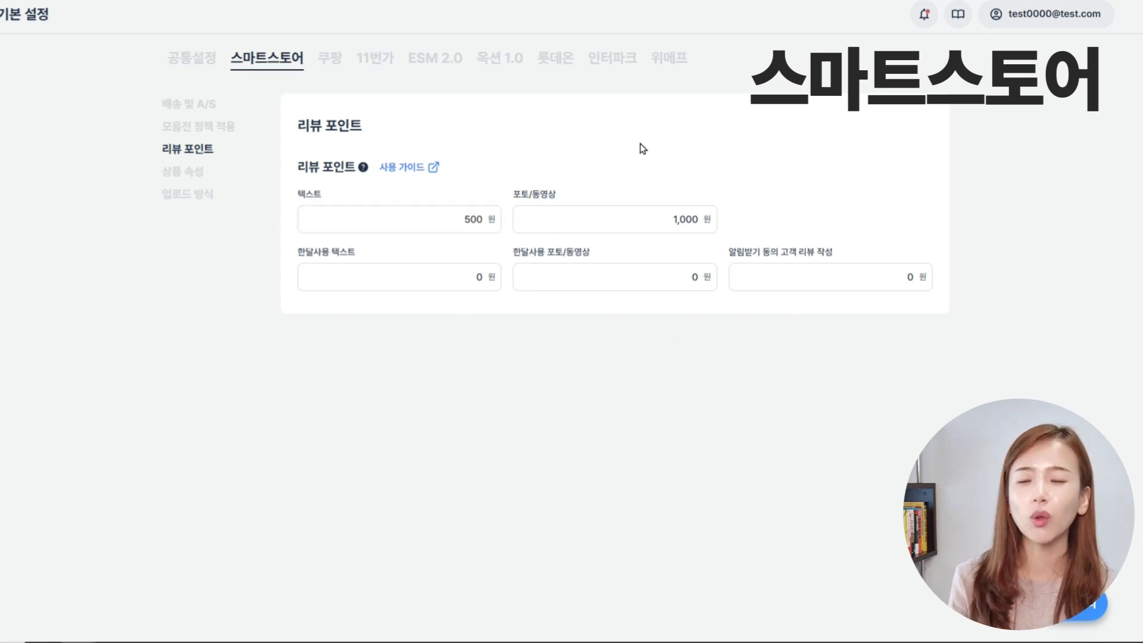
click(176, 176)
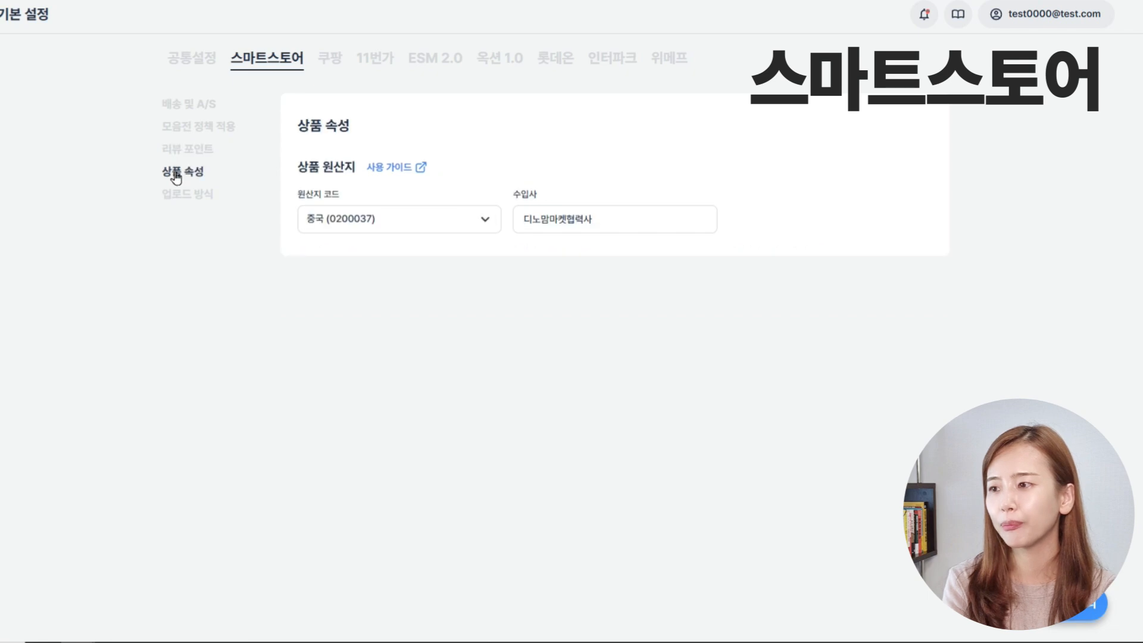
click(169, 200)
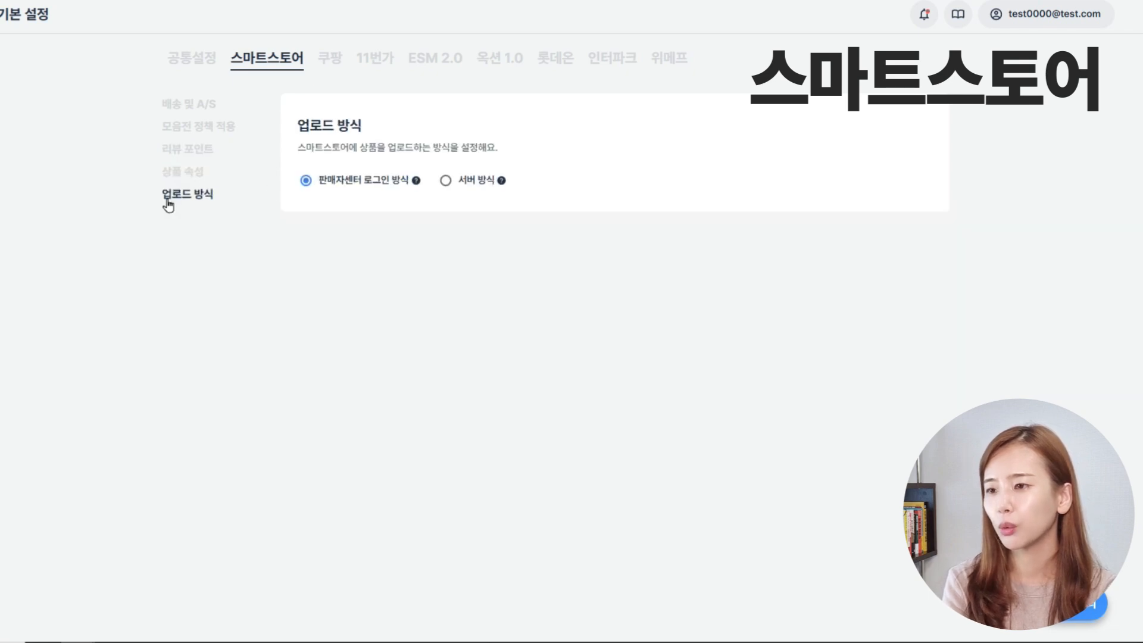
Step: Open the 쿠팡 배송 정보 settings and examine 배송 출고 소요 기간 and 판매가에 기본 배송비 합산
click(331, 59)
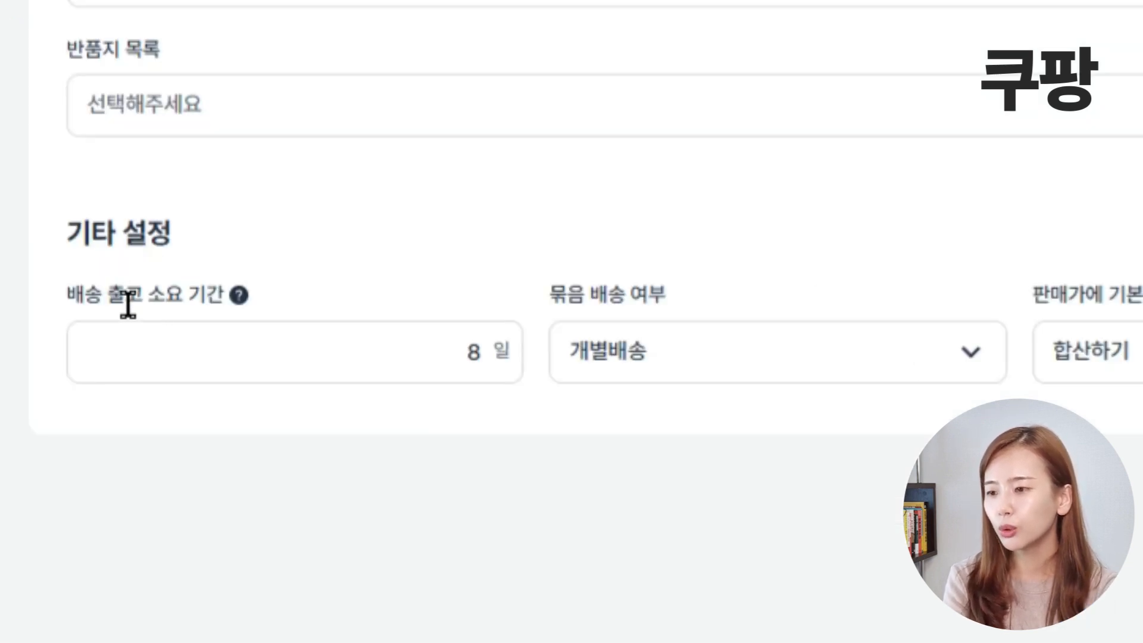
drag(324, 487, 369, 488)
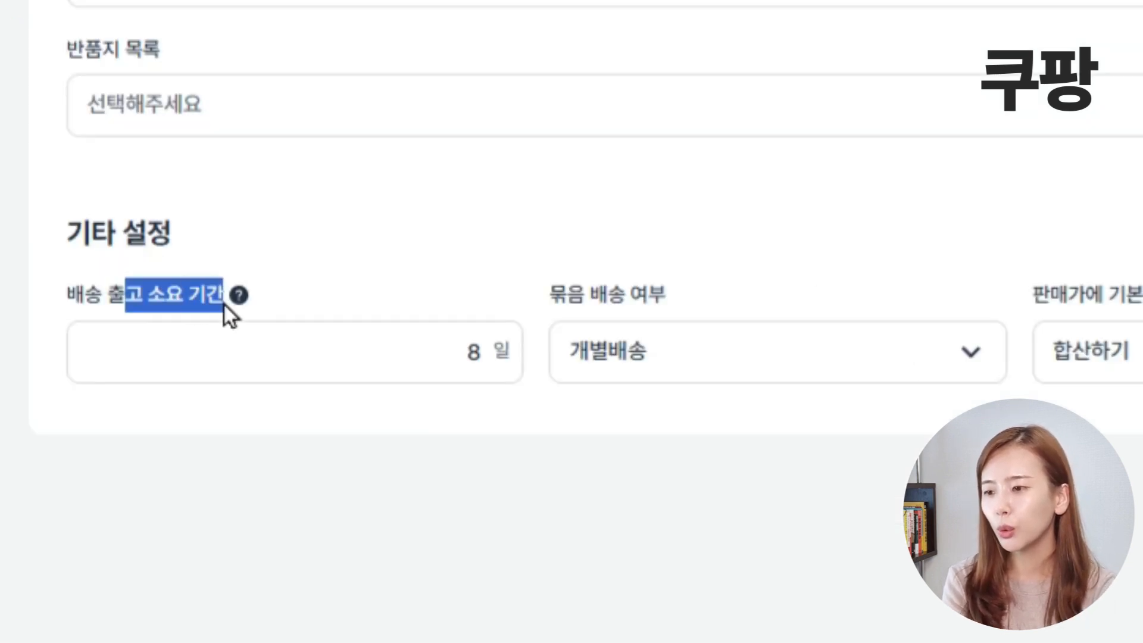
double_click(471, 353)
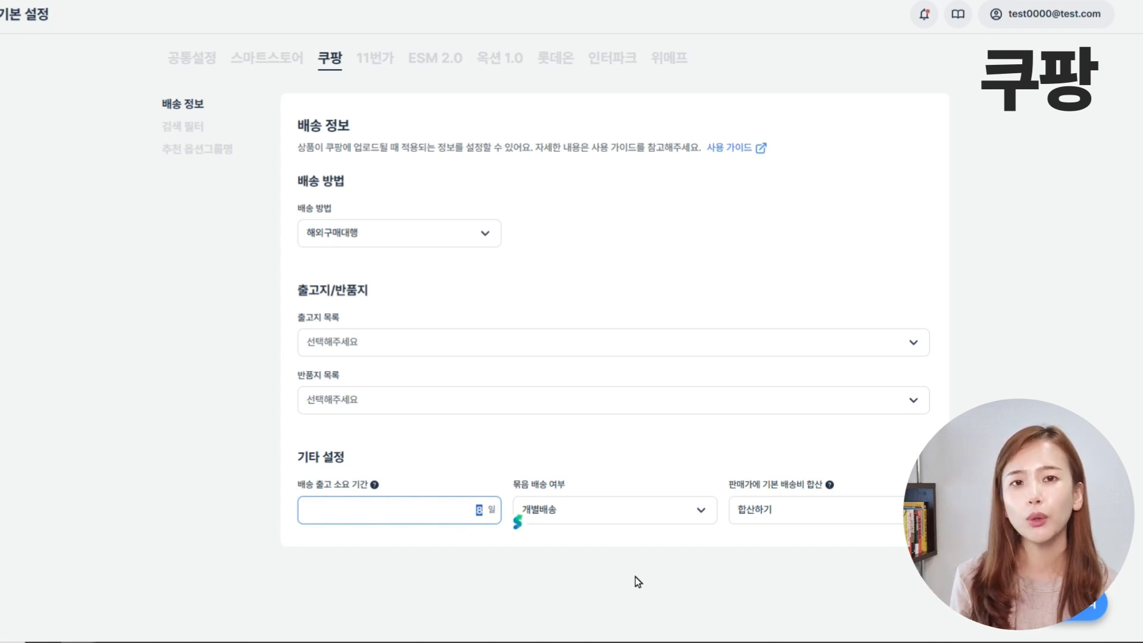
click(635, 577)
drag(730, 483, 831, 485)
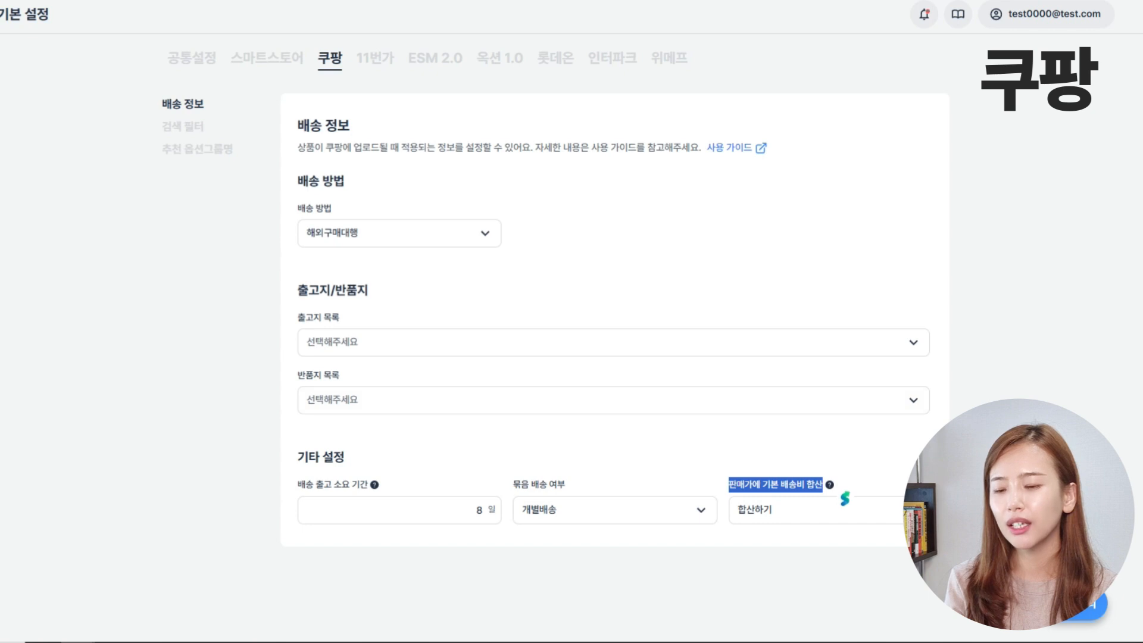
click(928, 578)
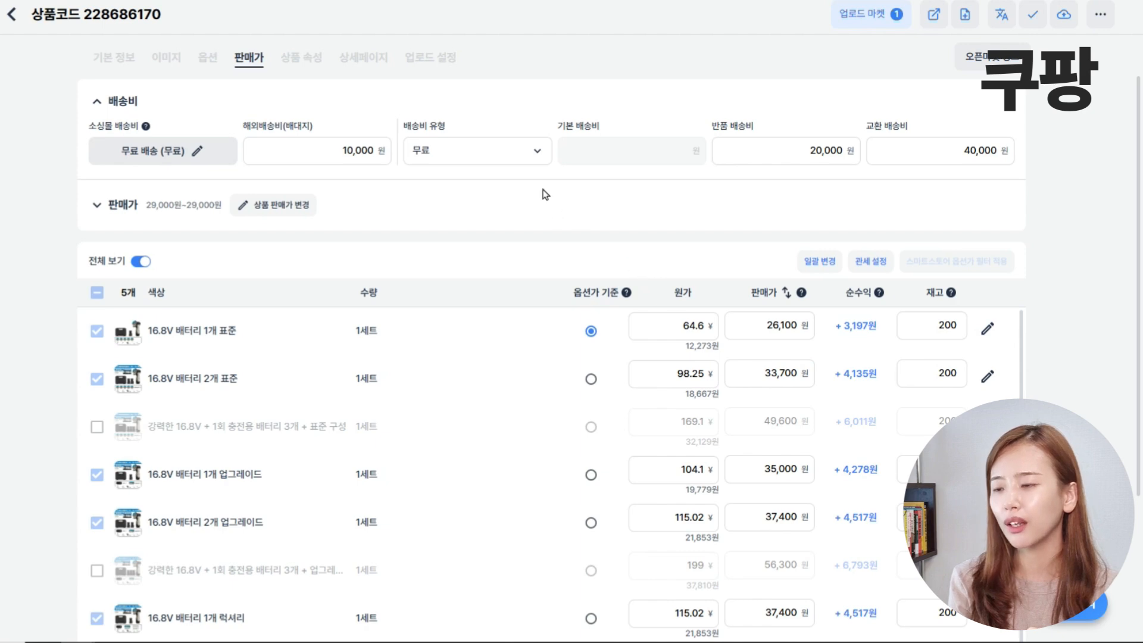
Step: Change the battery product's 배송비 유형 to 유료 and set its 기본 배송비 to 5,000원
click(436, 154)
click(437, 221)
click(683, 150)
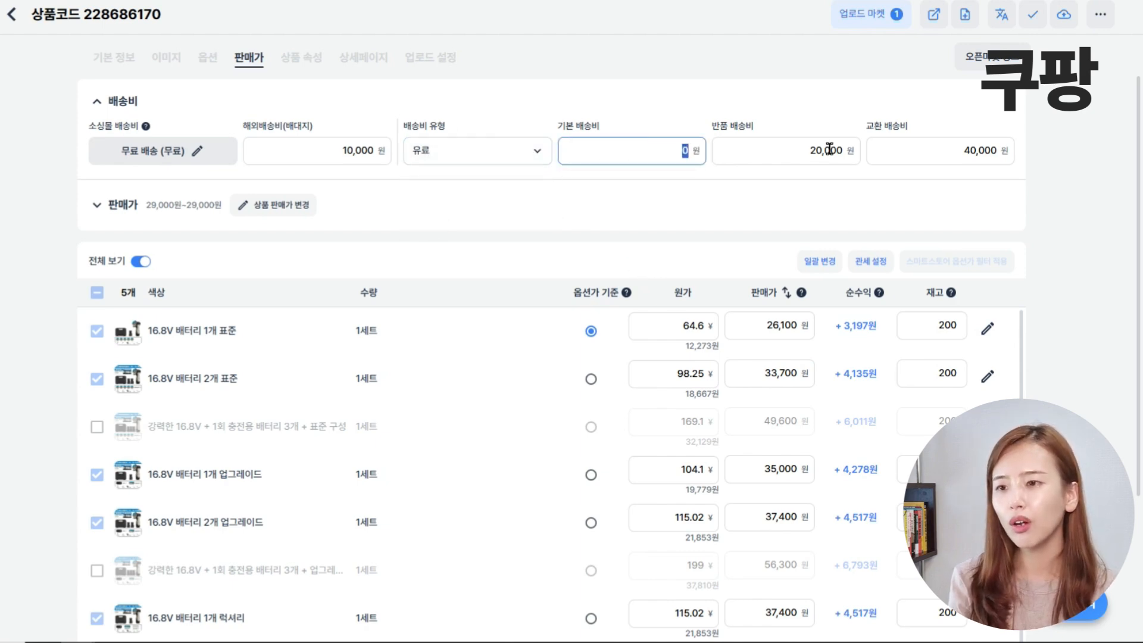
text(5,000)
click(739, 63)
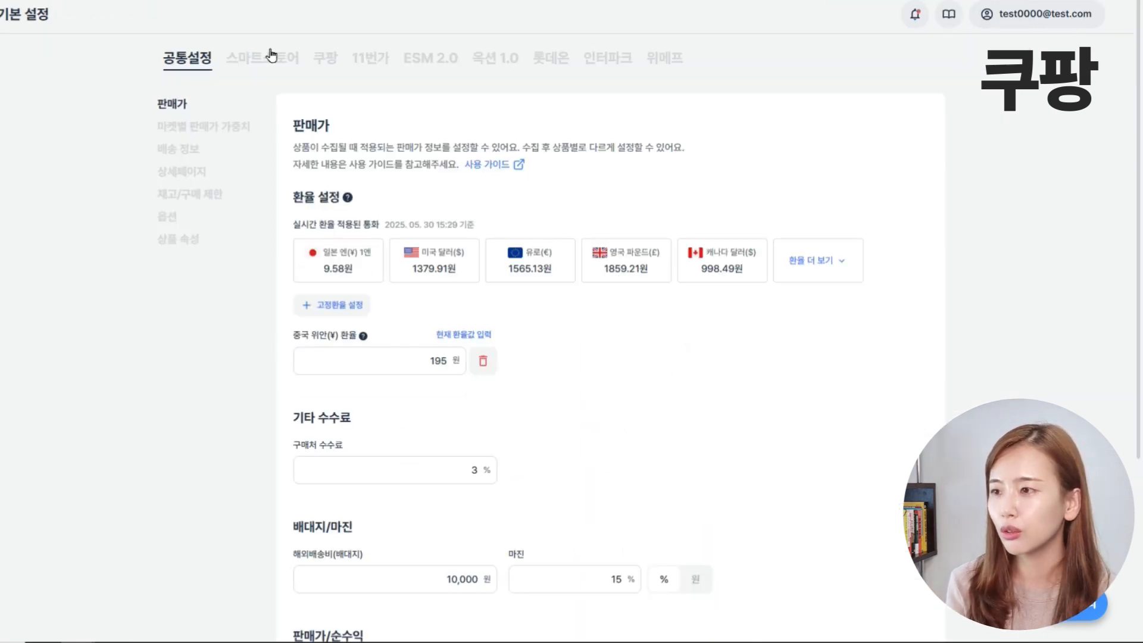
Step: Return to the 쿠팡 배송 정보 settings in 기본 설정
click(327, 60)
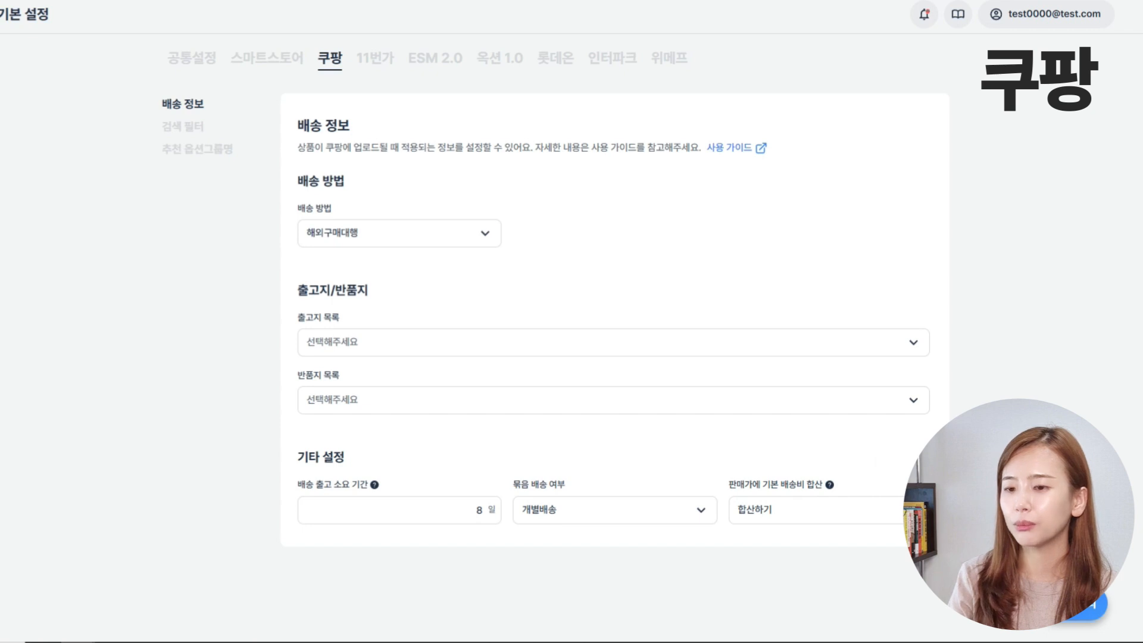
Step: Review the 쿠팡 검색 필터 settings and the 추천 옵션그룹명 settings
click(273, 132)
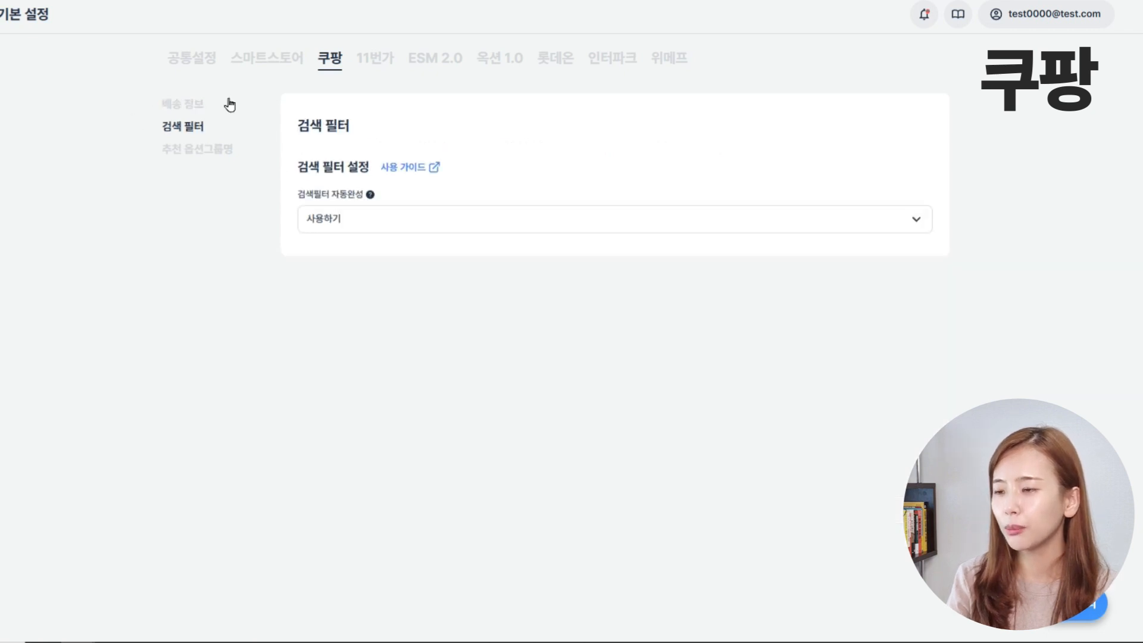
click(187, 151)
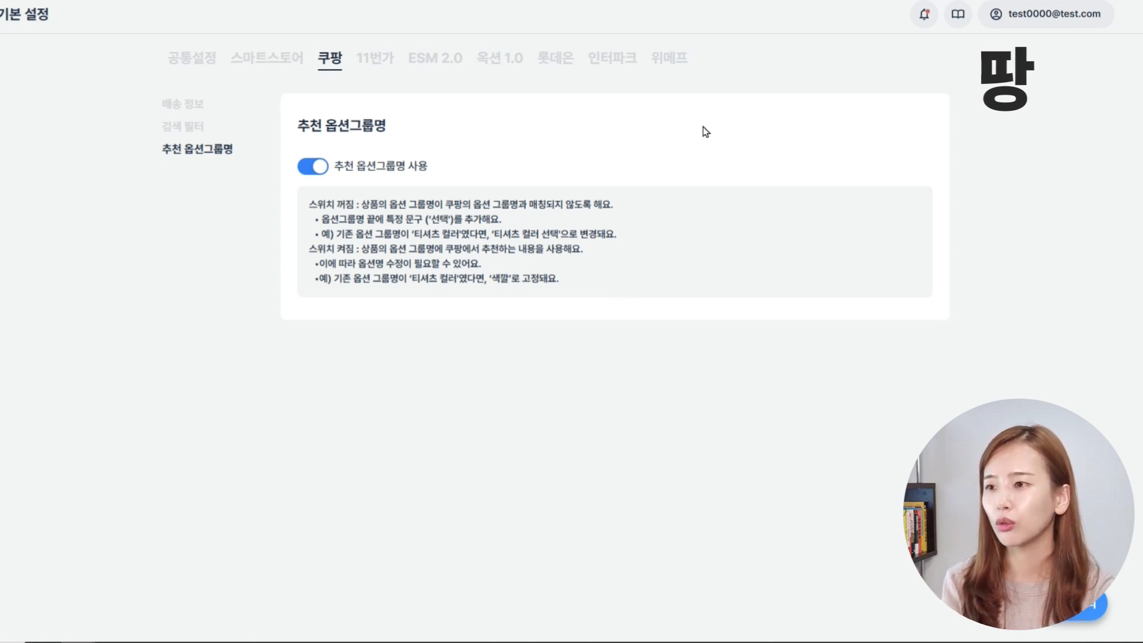
Step: Review the 11번가 배송 및 A/S settings, including 판매가에 기본 배송비 합산, and its 상품 속성 settings
click(375, 58)
scroll(527, 238, down, 3)
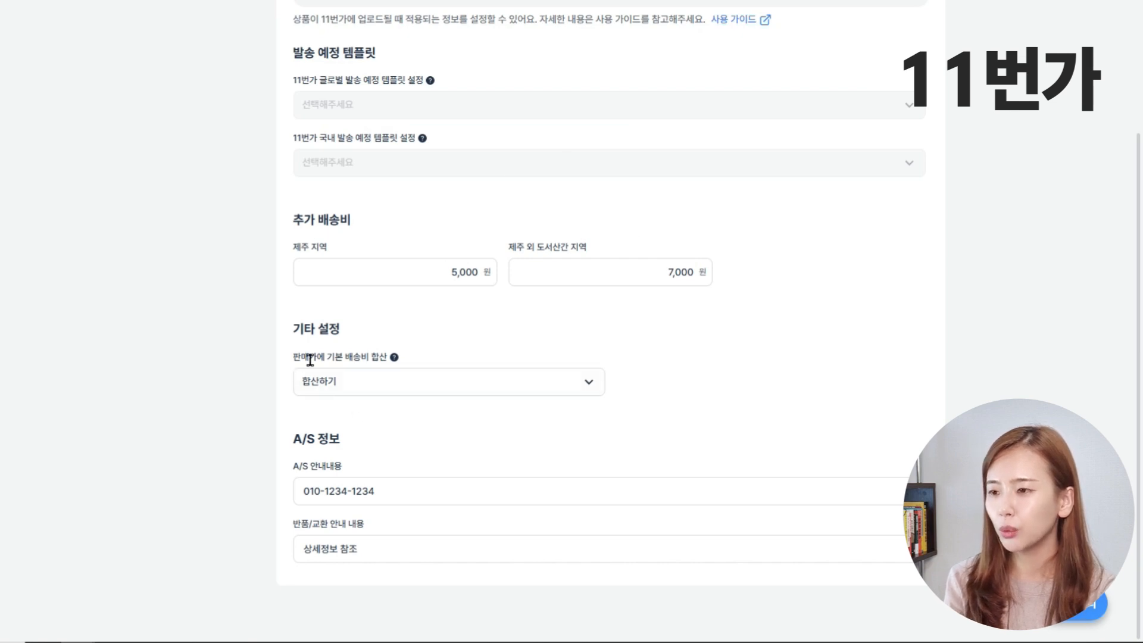
drag(308, 357, 379, 368)
click(912, 367)
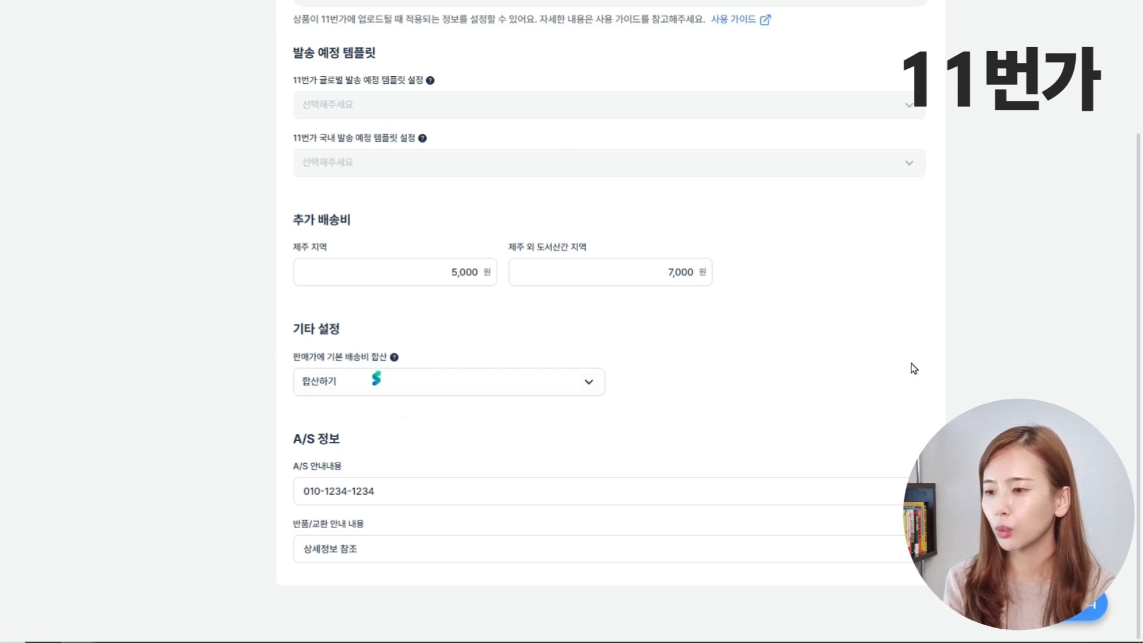
scroll(587, 447, up, 2)
click(186, 127)
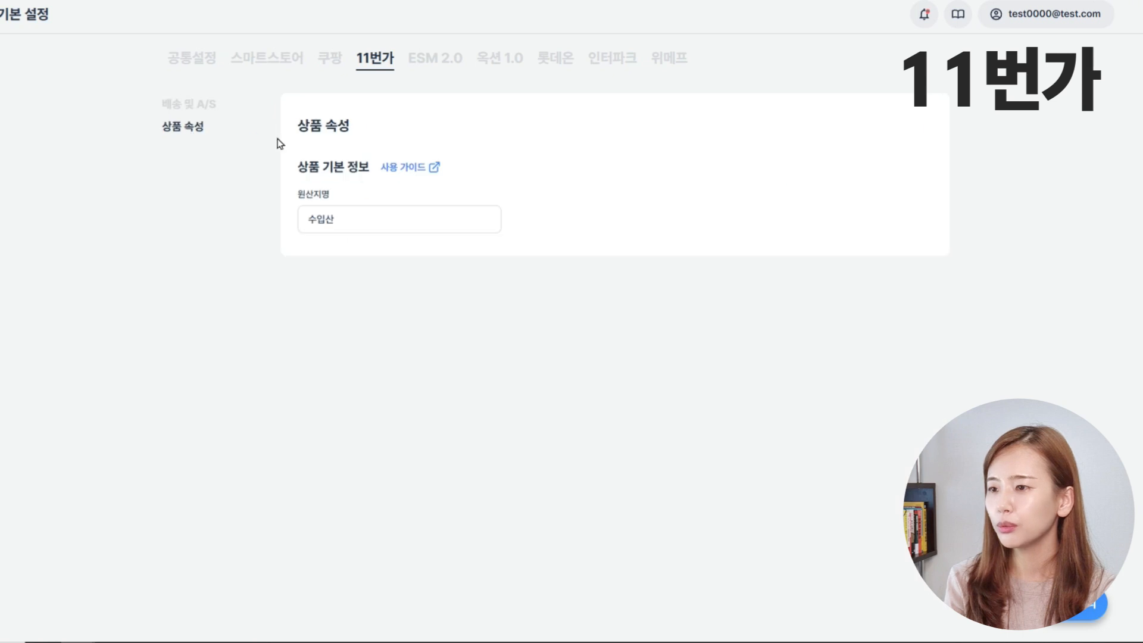
Step: Examine the ESM 2.0 배송 및 할인 and 롯데온 배송 및 A/S settings before returning to the 공통설정 판매가 settings
click(428, 62)
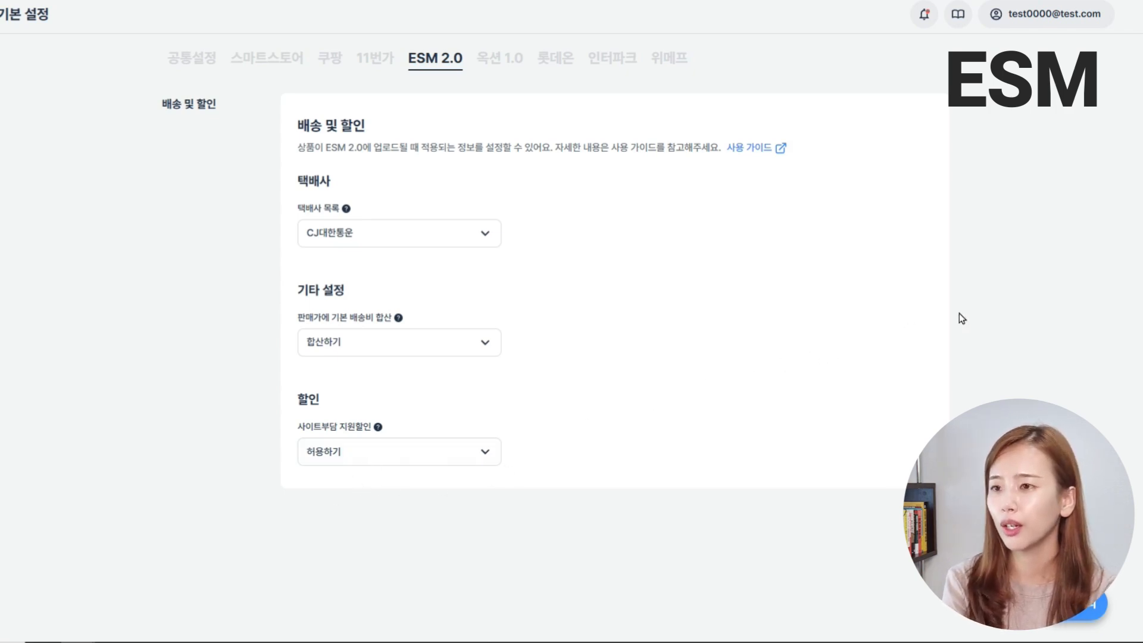
click(556, 58)
scroll(324, 263, down, 3)
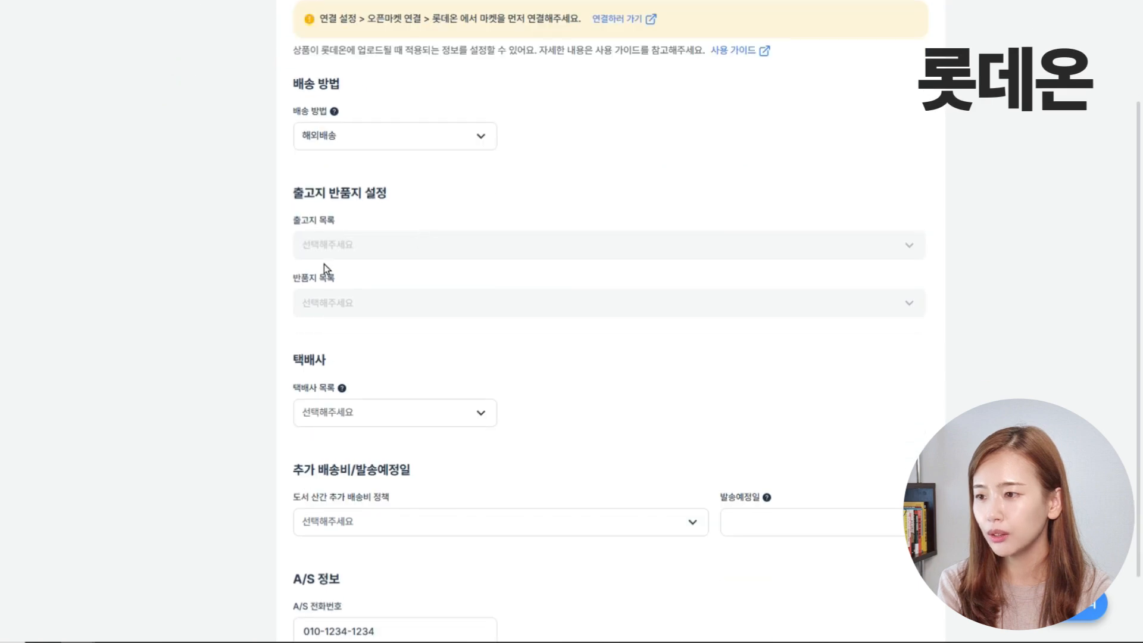
scroll(442, 268, down, 2)
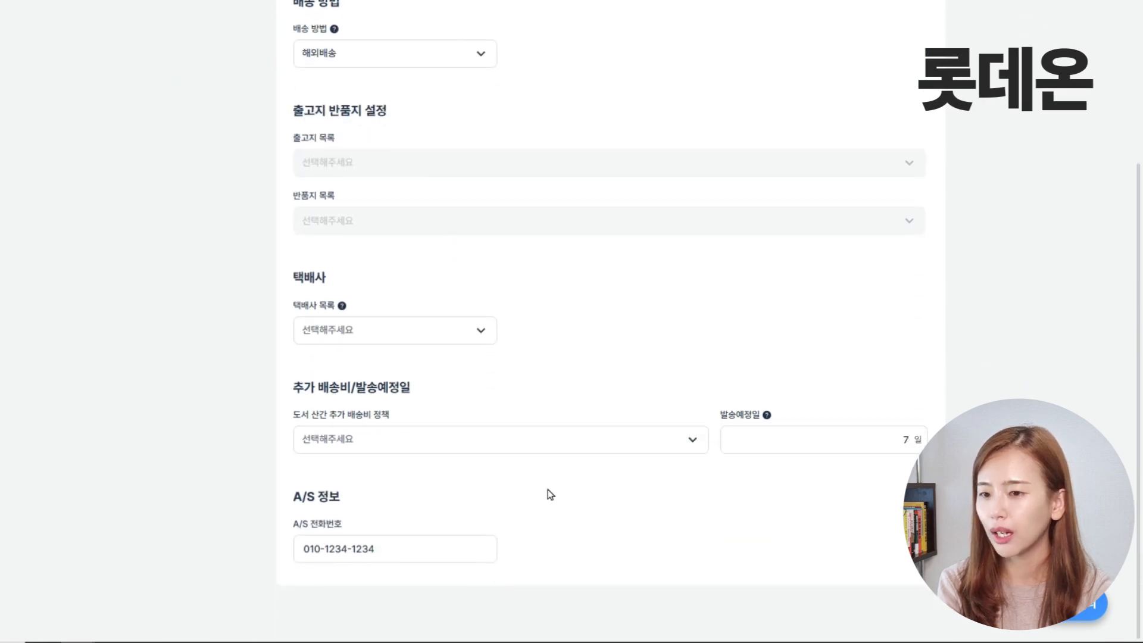
scroll(550, 494, up, 5)
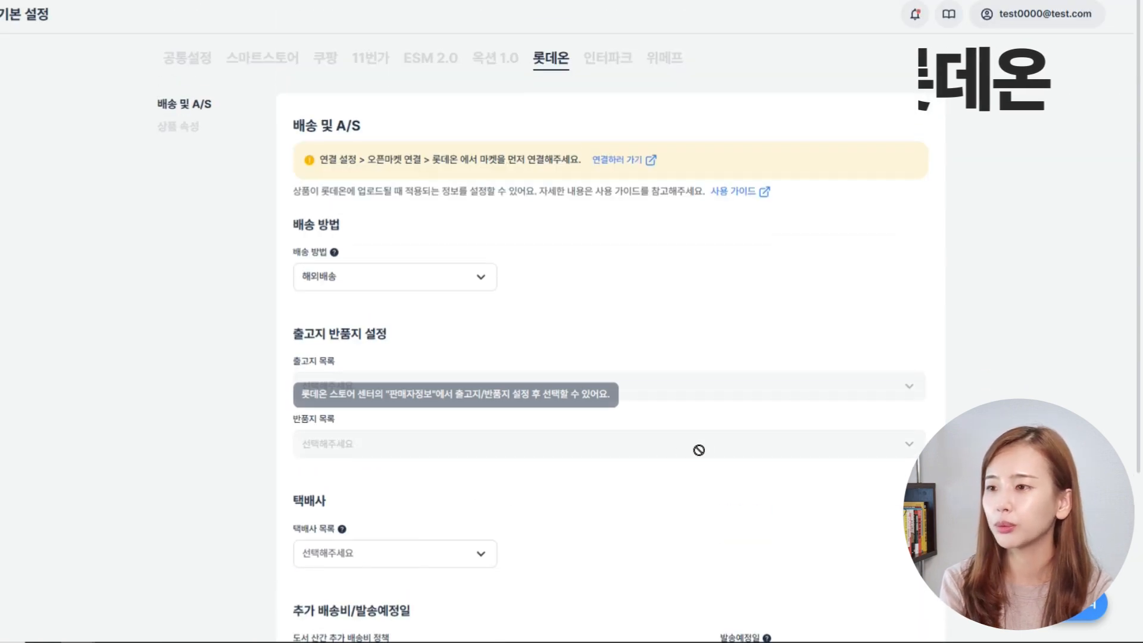
click(178, 72)
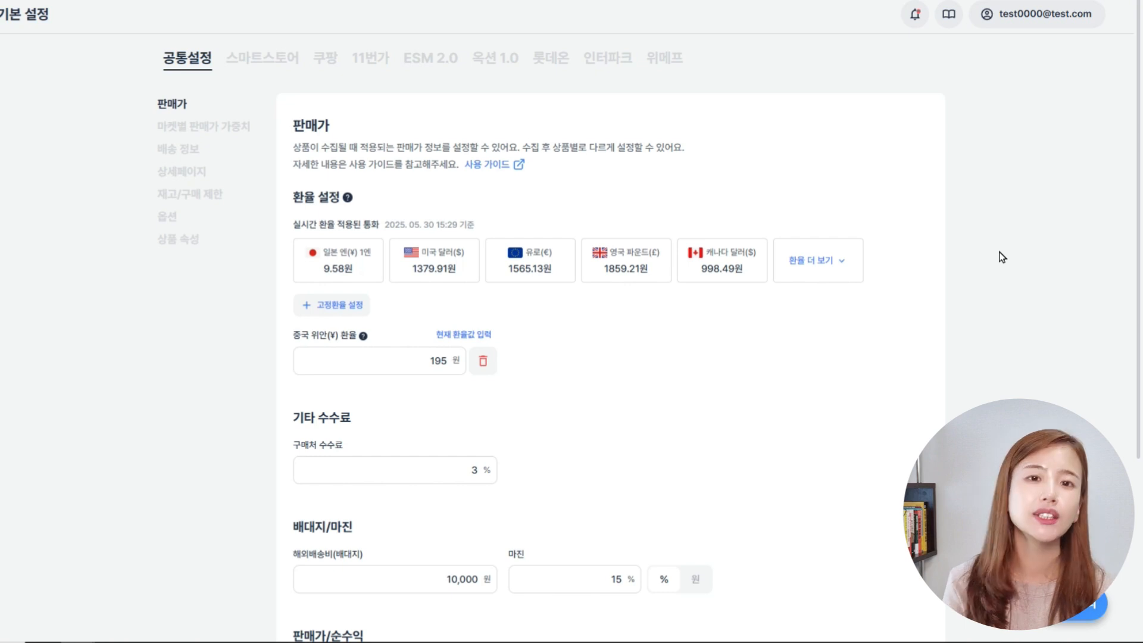